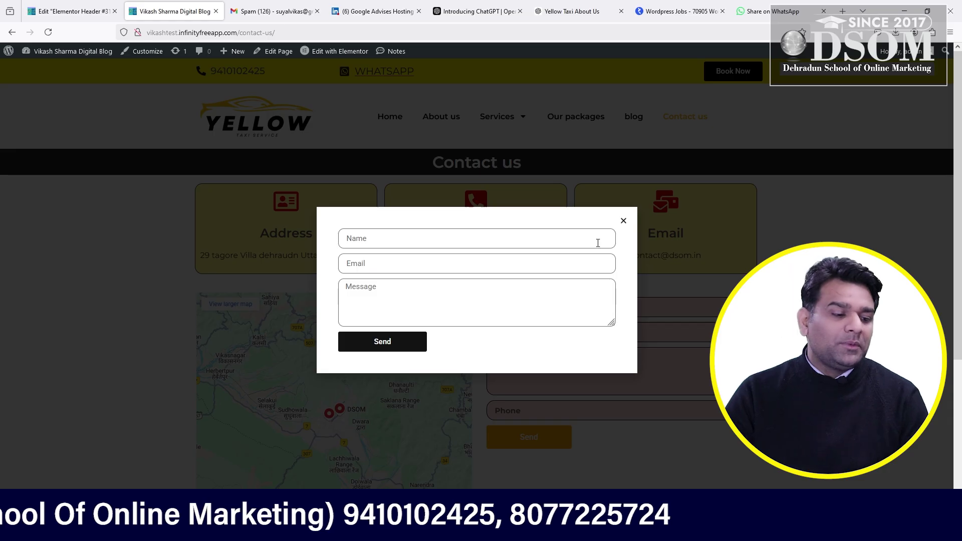
- Close the live Book Now popup, exit the header editor to WordPress, and open the Popups template list
click(623, 221)
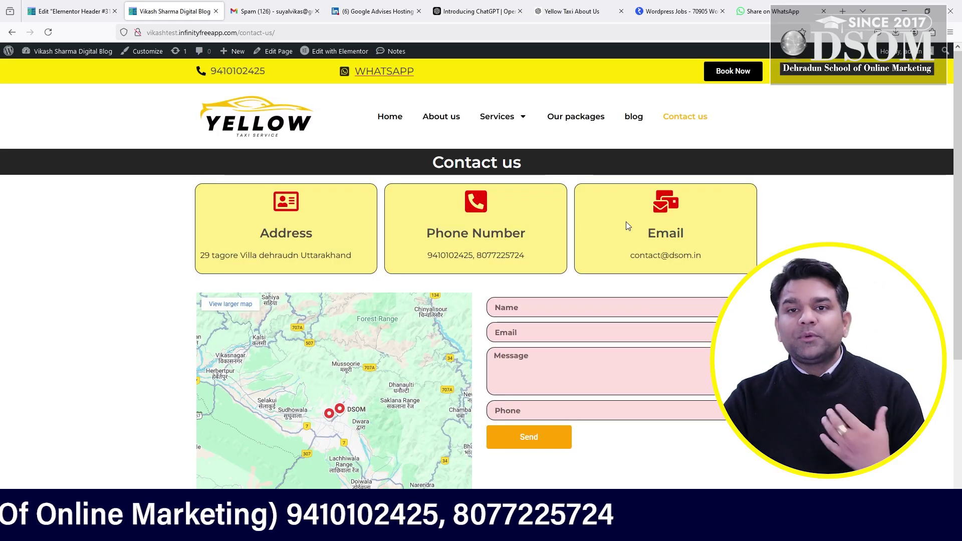
click(70, 11)
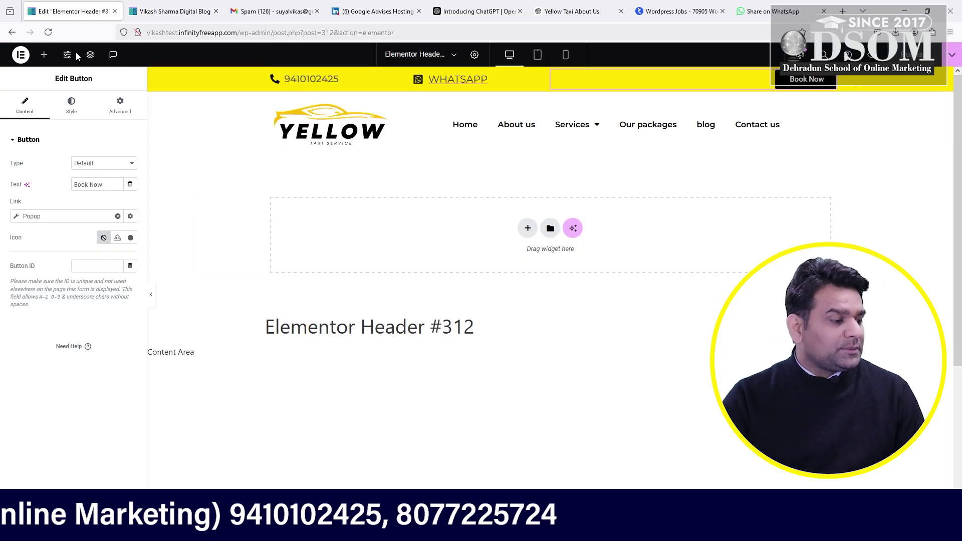
click(20, 54)
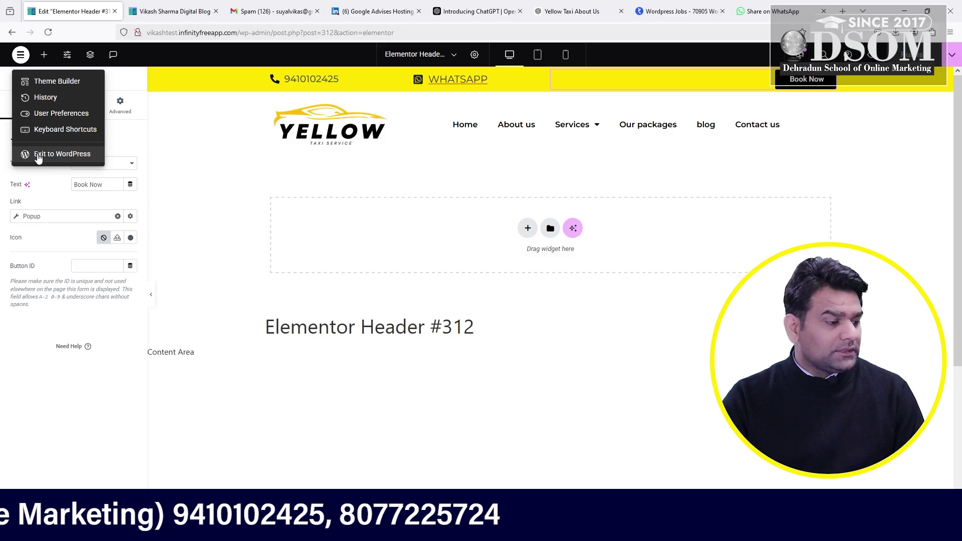
click(39, 154)
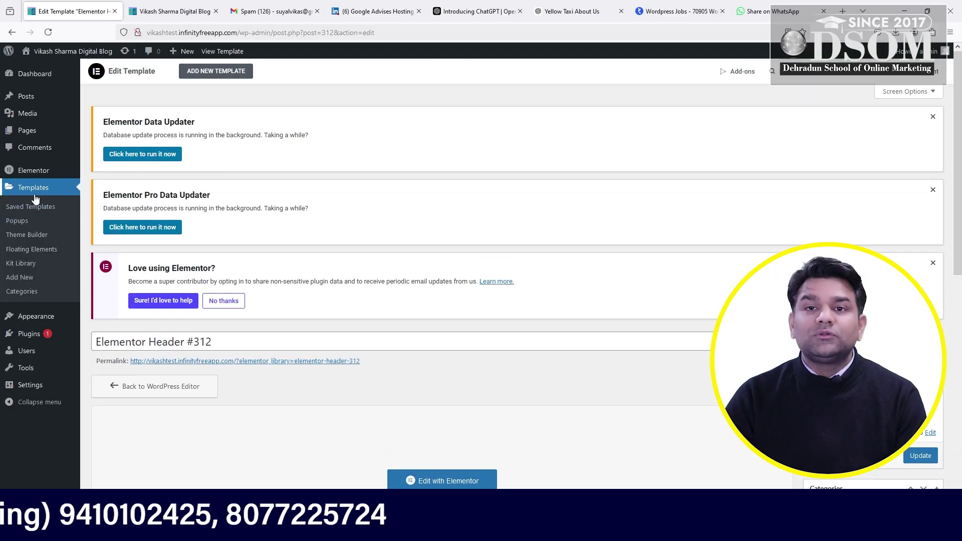
mouse_move(34, 175)
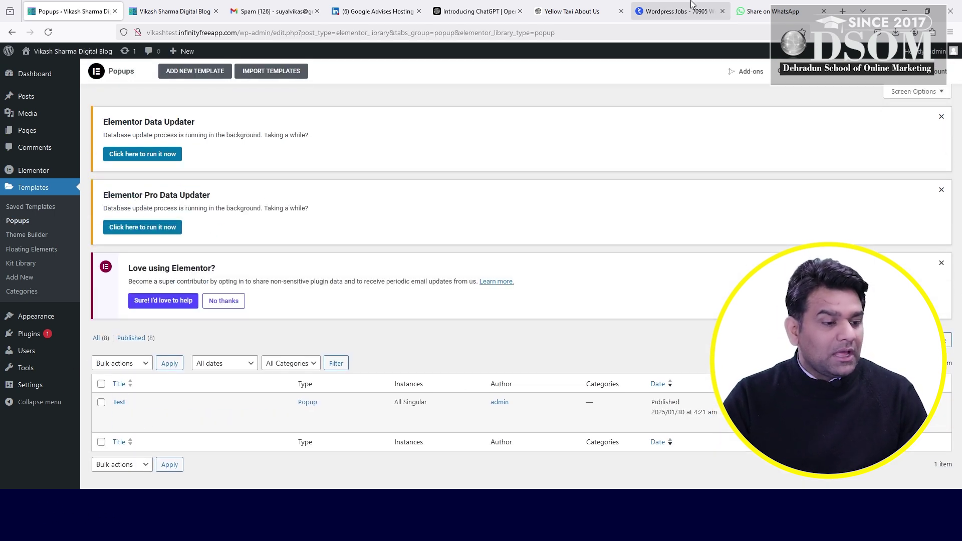
- Preview the Book Now popup on the live Contact us page, close it, and return to the Popups list
click(171, 11)
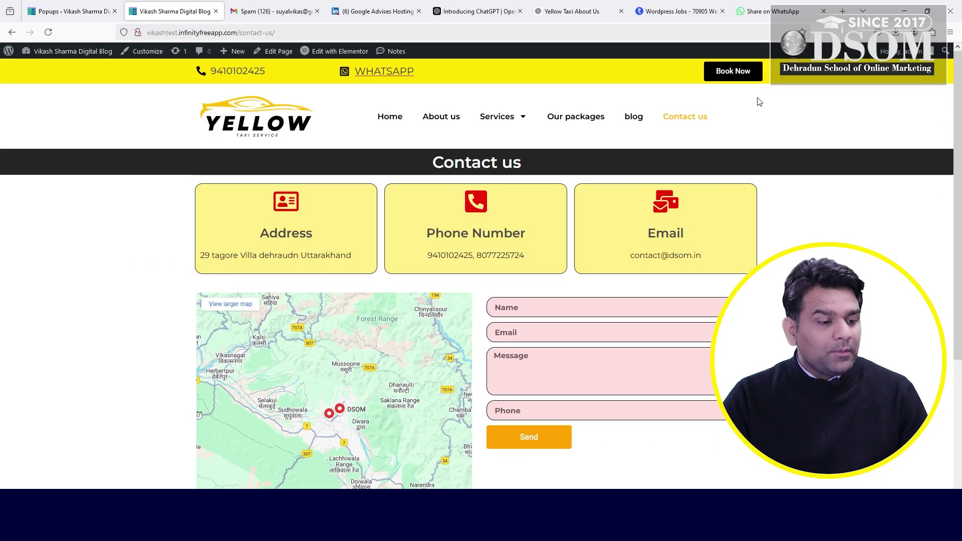
click(740, 79)
click(623, 220)
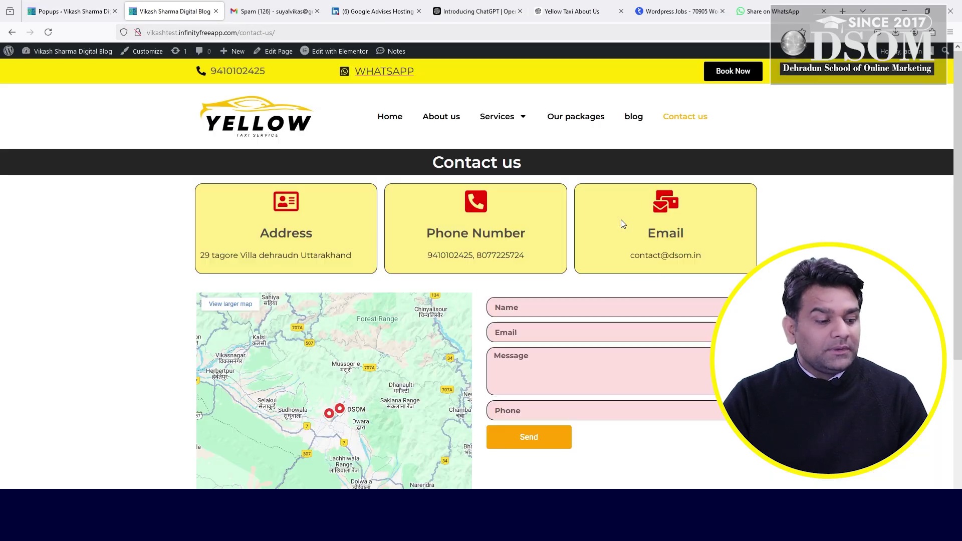
click(82, 7)
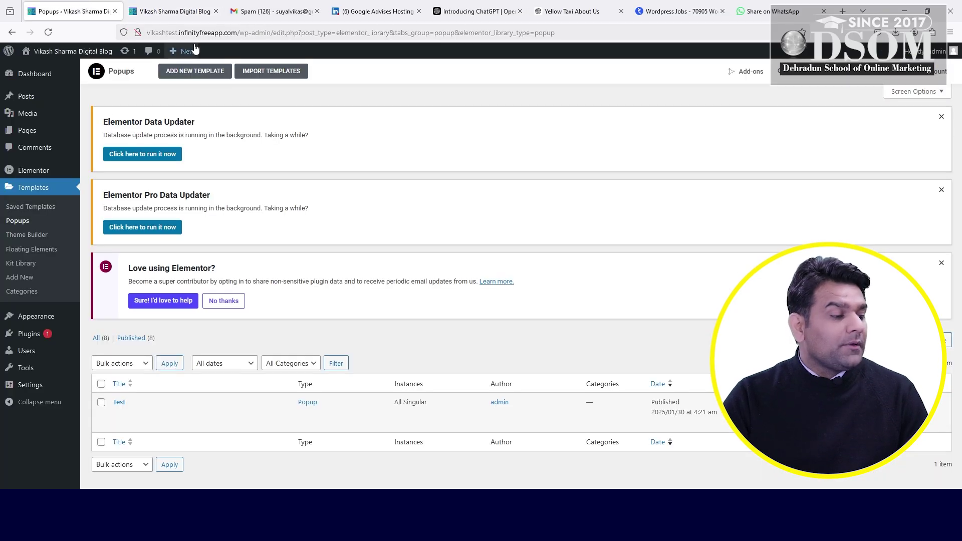
- Create a new template of type Popup named "Booknow"
click(189, 73)
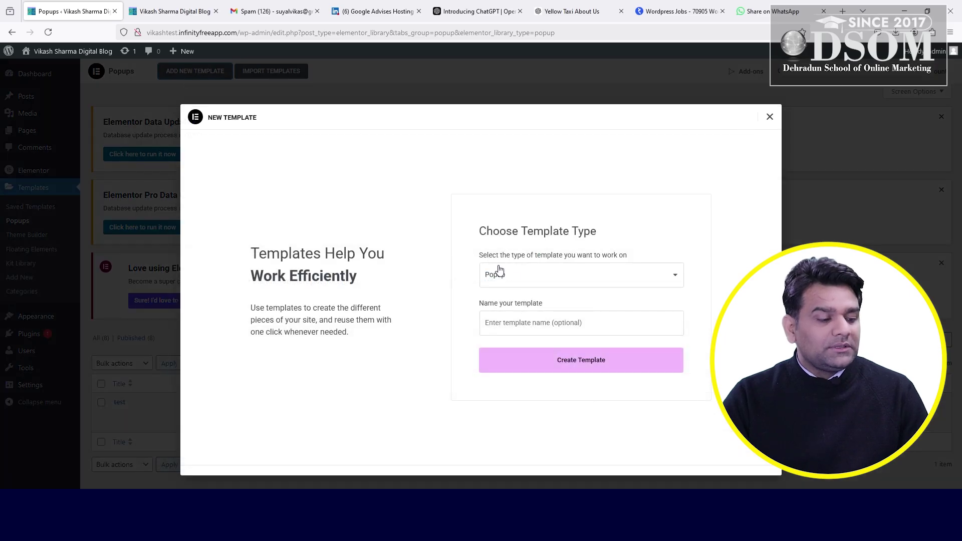
click(527, 321)
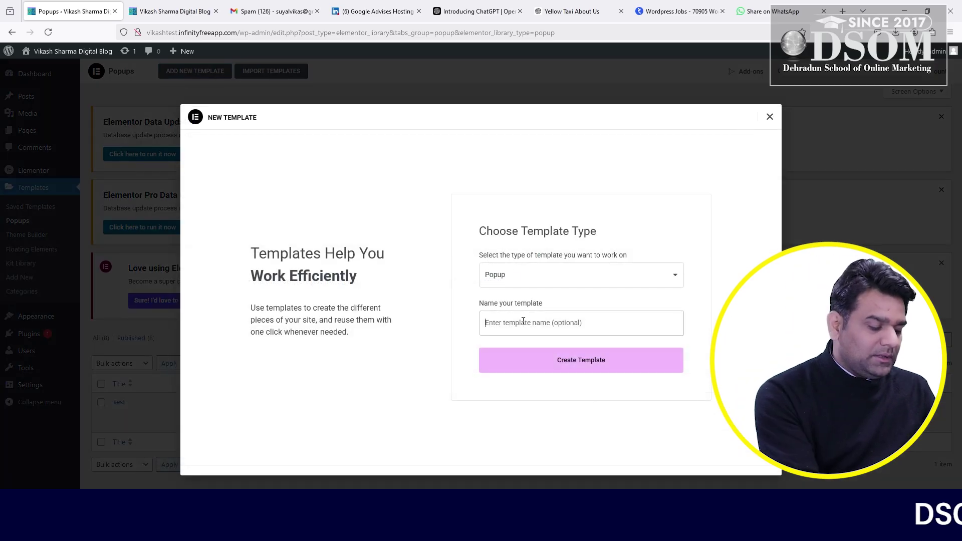
text(test)
key(BackSpace)
key(BackSpace)
key(BackSpace)
key(BackSpace)
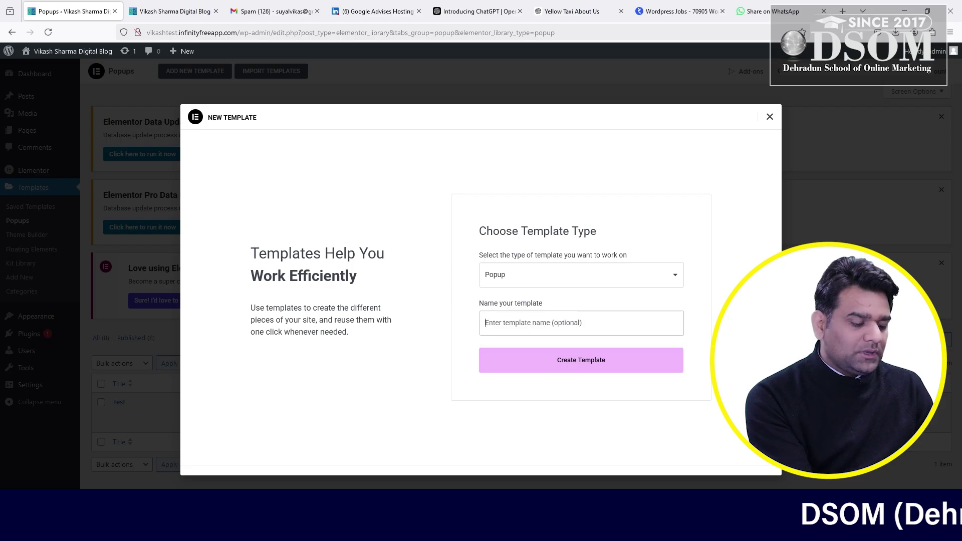
text(Booknow)
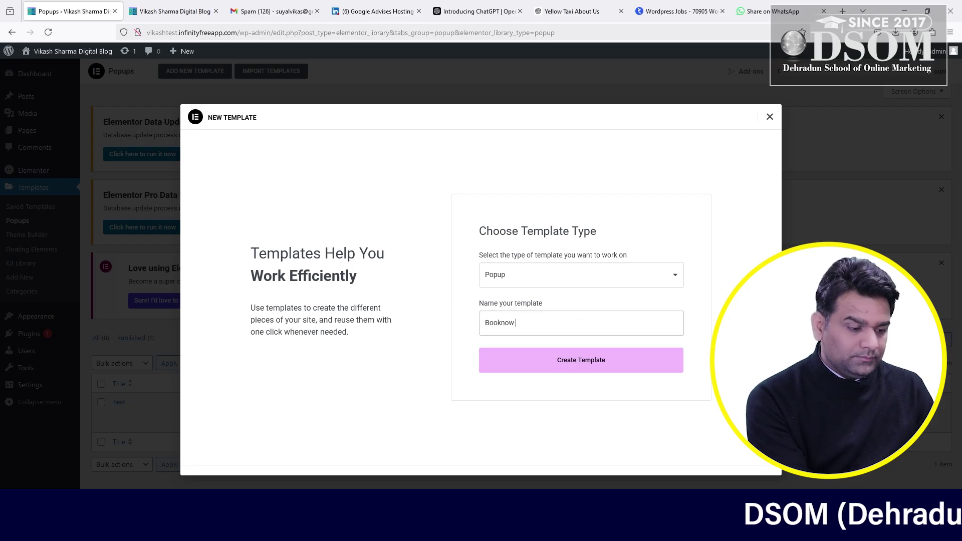
click(569, 373)
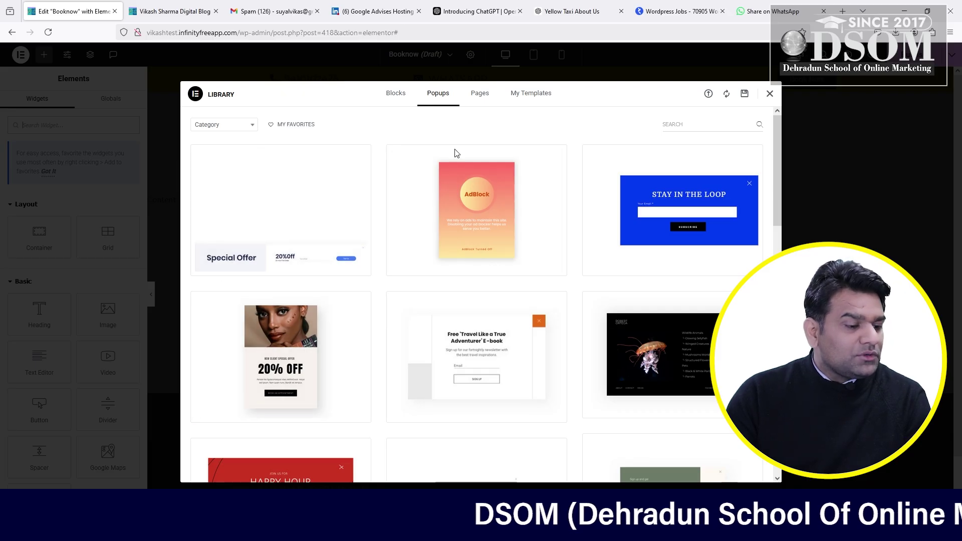
- Browse the library's ready-made popups, blocks and saved templates, and close the library
scroll(780, 185, down, 2)
scroll(780, 184, down, 10)
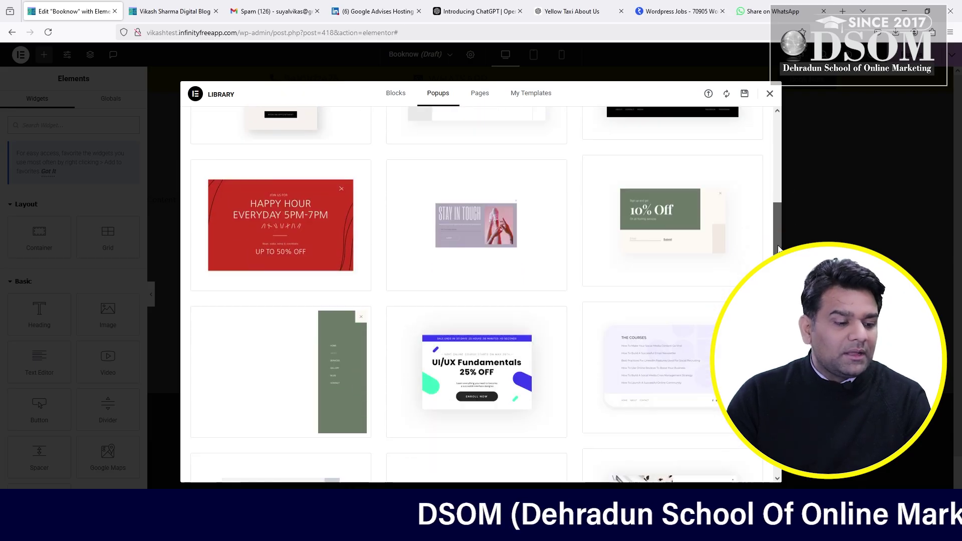
scroll(650, 184, up, 3)
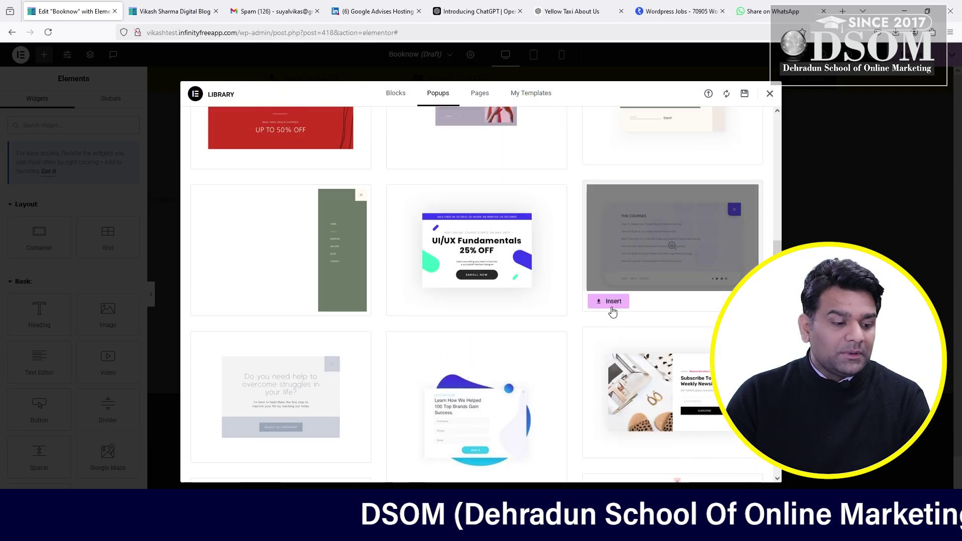
scroll(701, 226, down, 5)
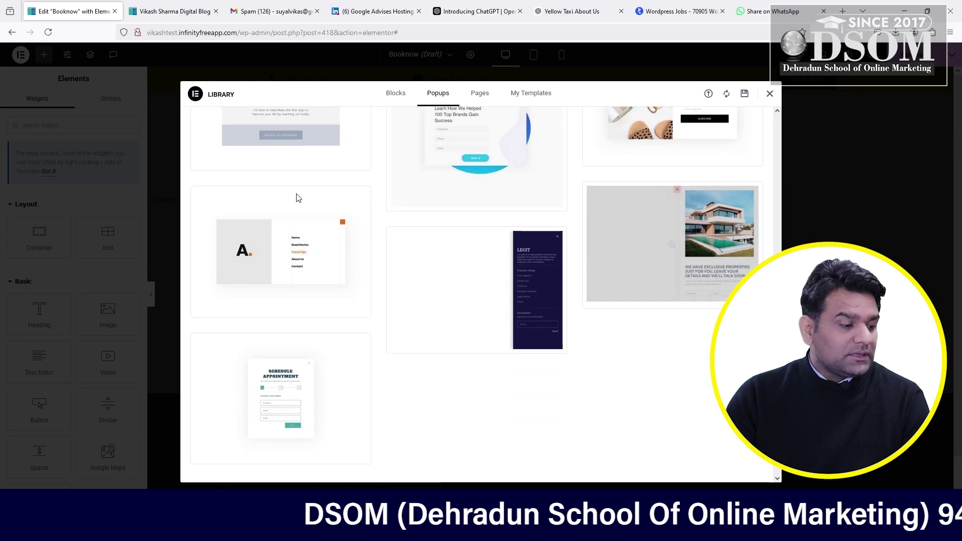
scroll(349, 192, down, 8)
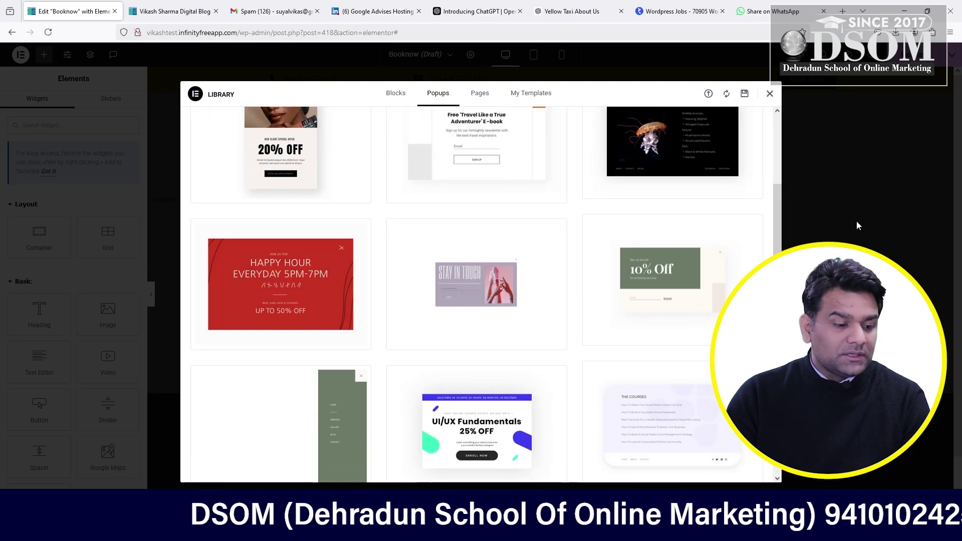
scroll(772, 165, up, 5)
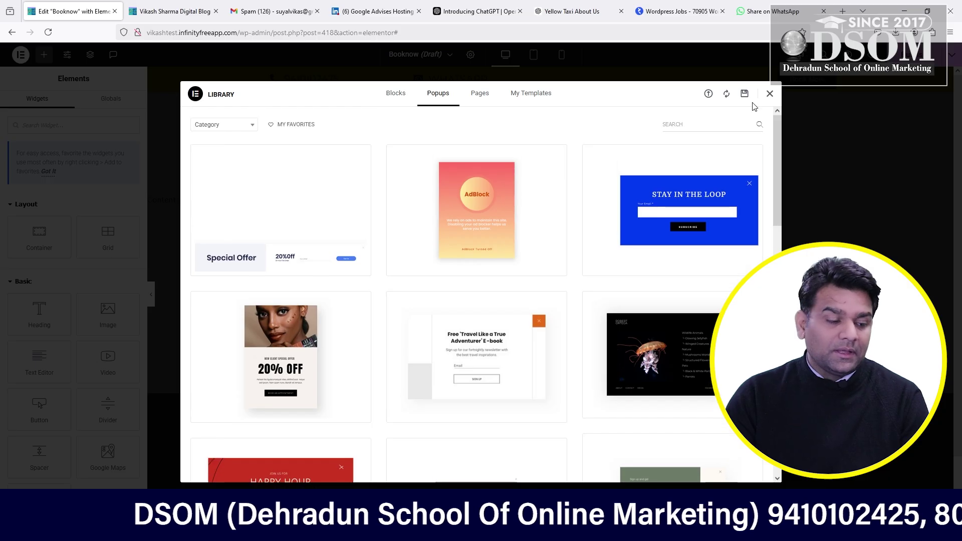
click(410, 100)
click(438, 94)
click(512, 100)
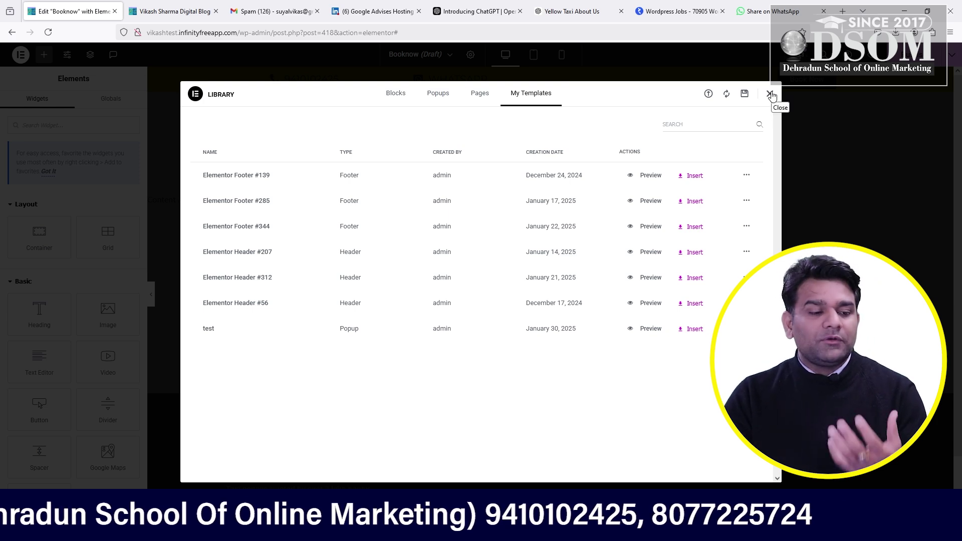
click(770, 94)
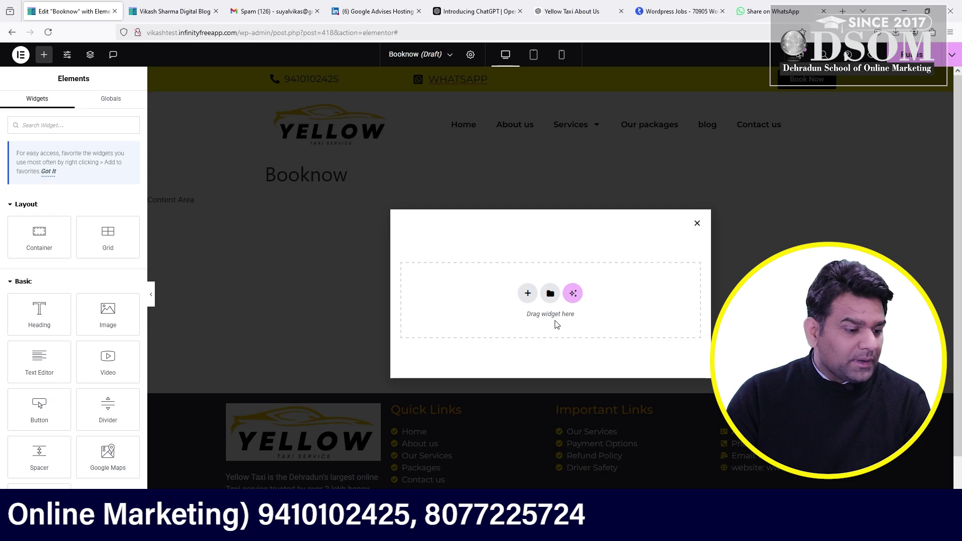
- Add a Flexbox container with two equal columns to the popup
click(527, 294)
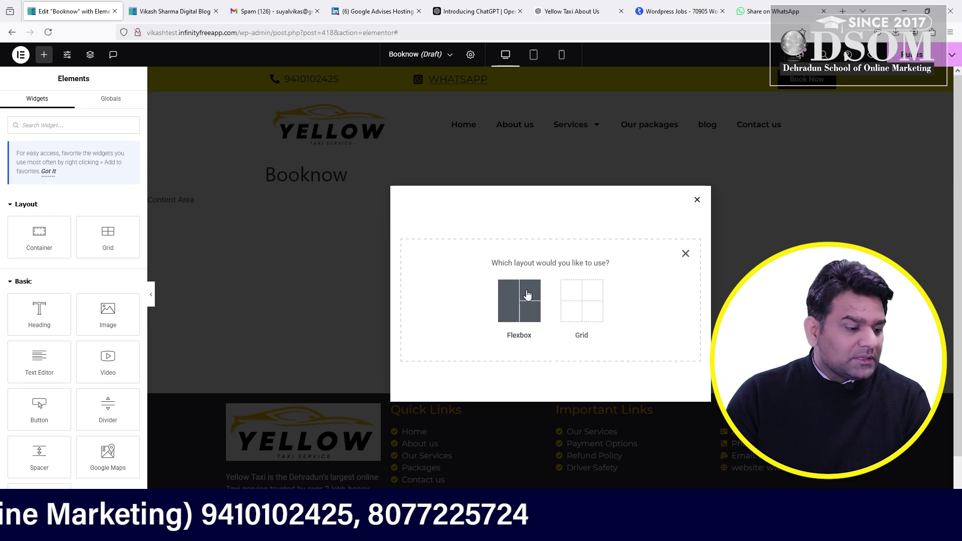
click(523, 310)
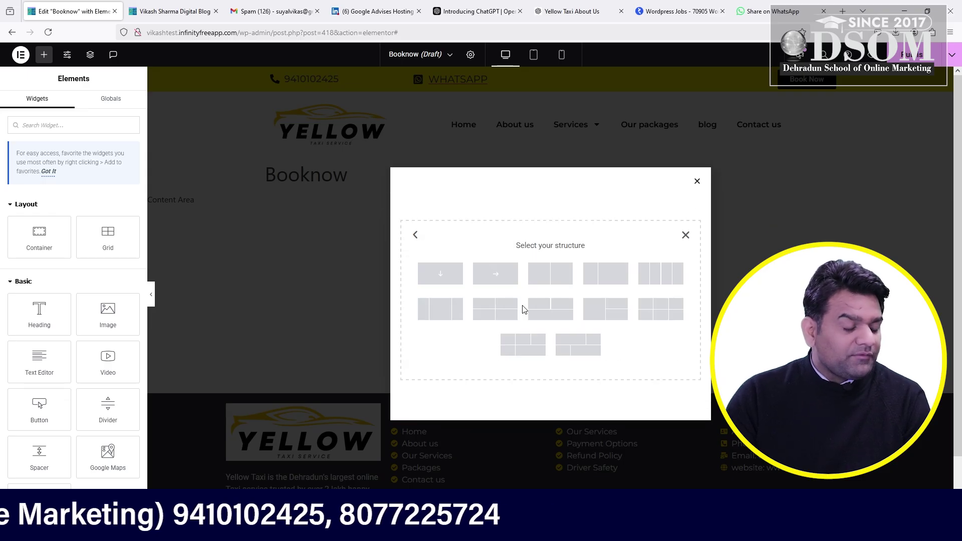
click(554, 276)
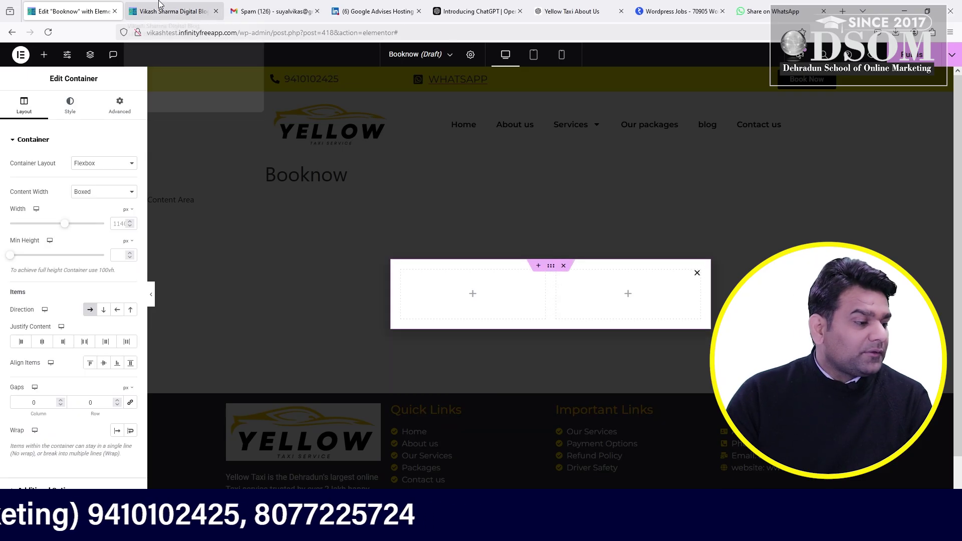
- Check the form layout of the existing Book Now popup on the live site and return to the popup editor
click(173, 11)
click(719, 79)
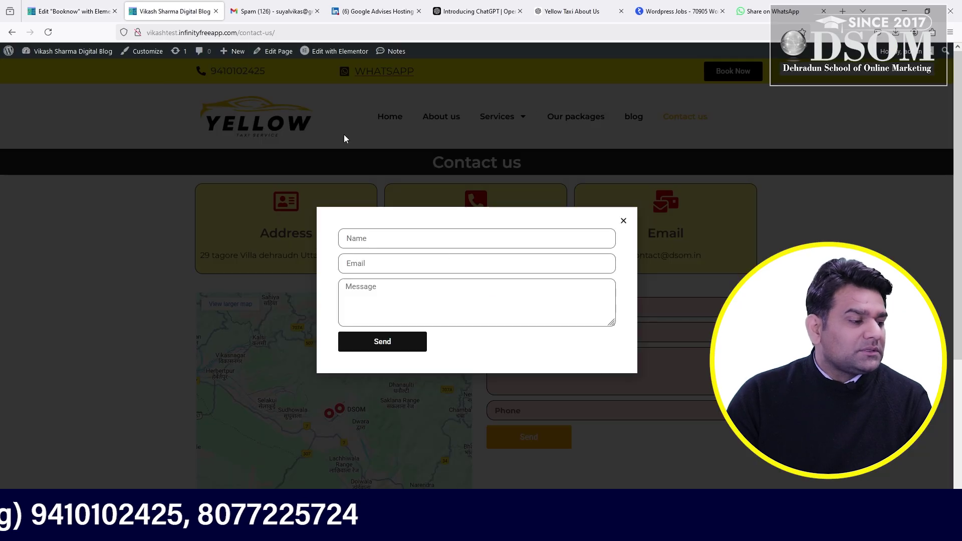
click(74, 11)
- Add an Image widget to the first column and insert taxi-5347451_1280.jpg from the media library
click(472, 295)
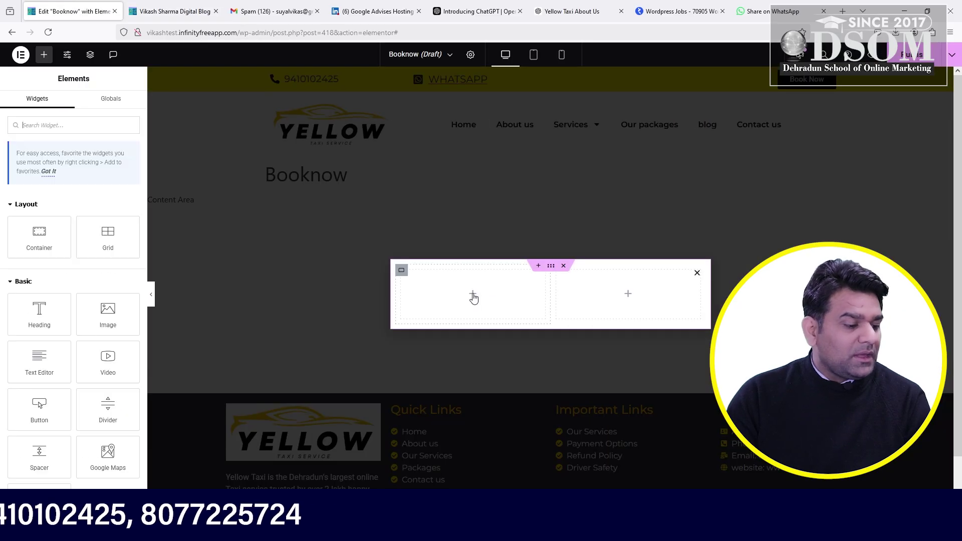
drag(107, 314, 484, 299)
click(45, 179)
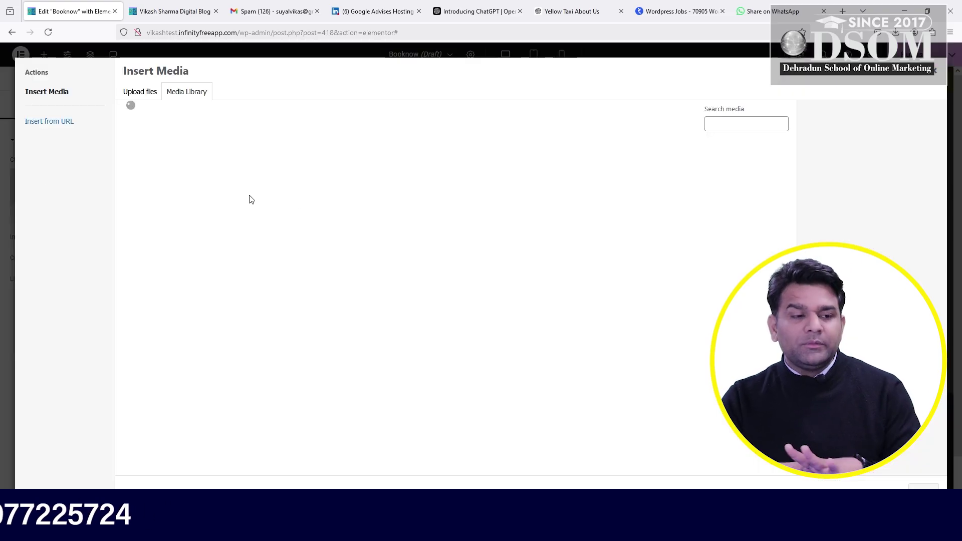
click(253, 182)
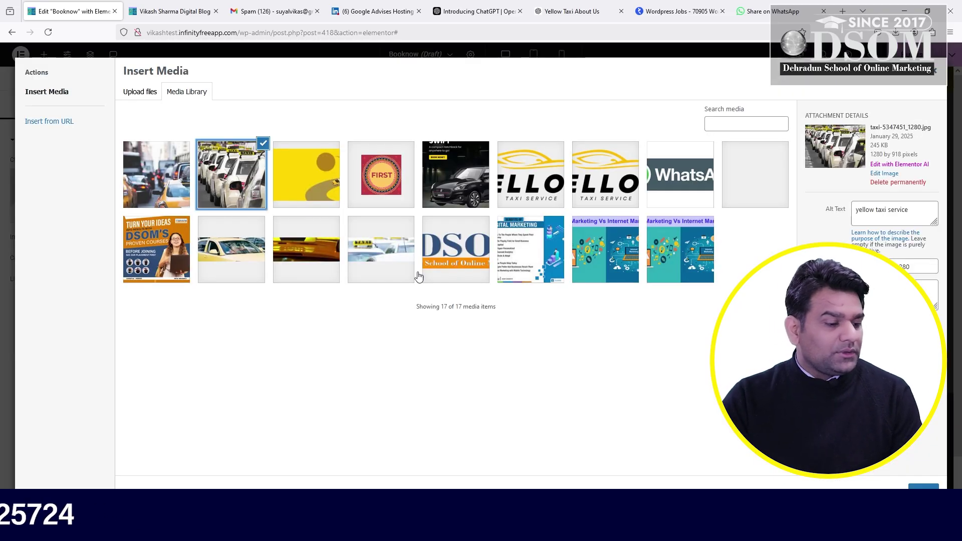
click(922, 487)
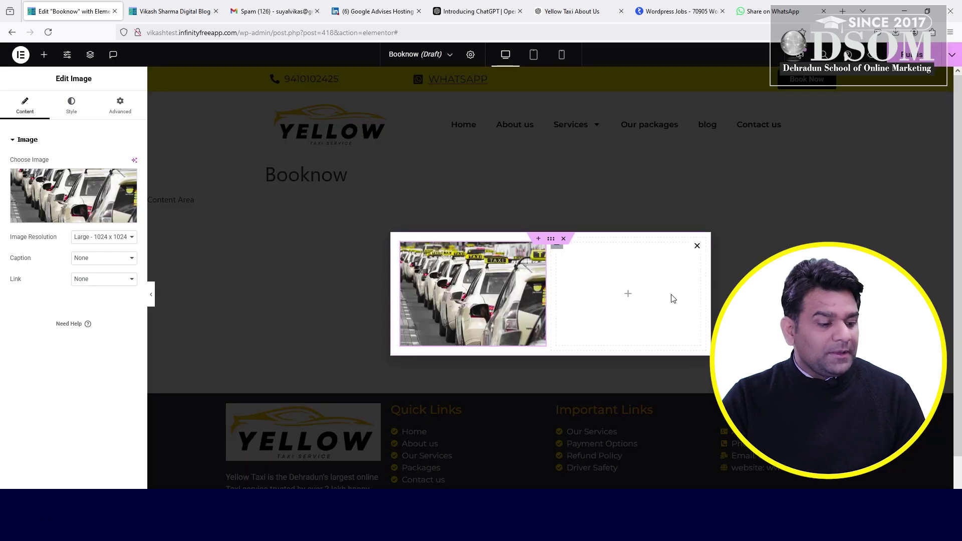
- Find the Form widget and place it in the empty second column of the popup
click(630, 297)
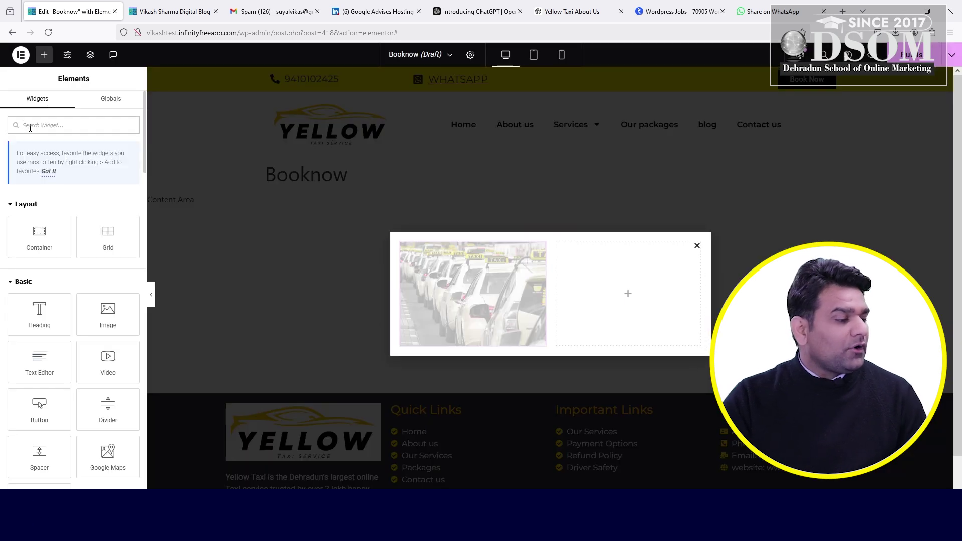
click(30, 127)
text(form)
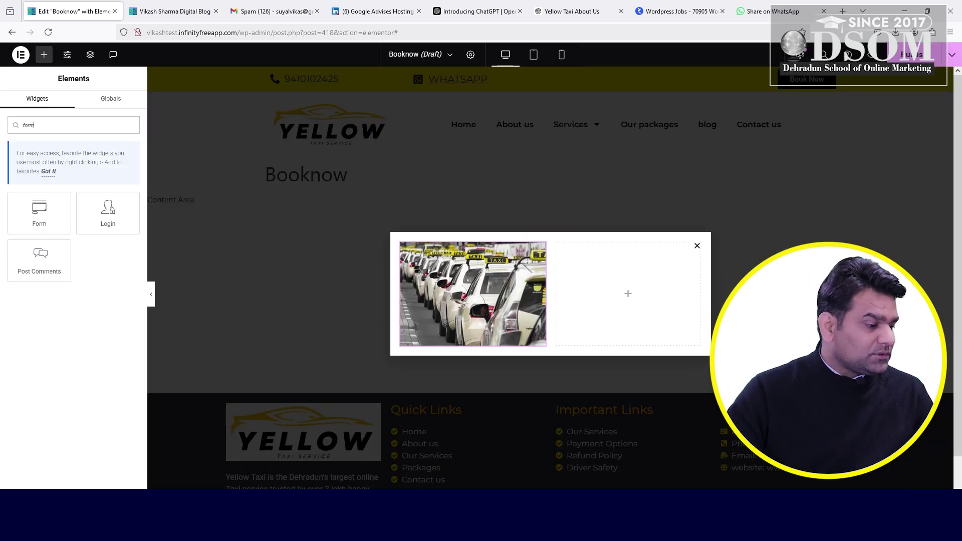
drag(39, 212, 639, 296)
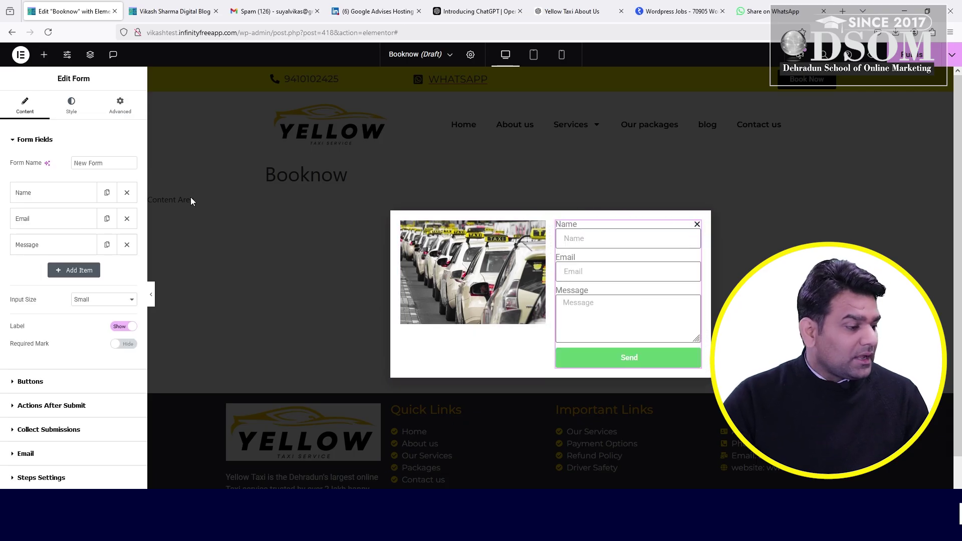
- Clear the label of the form's Name field and collapse its settings
click(59, 197)
click(65, 257)
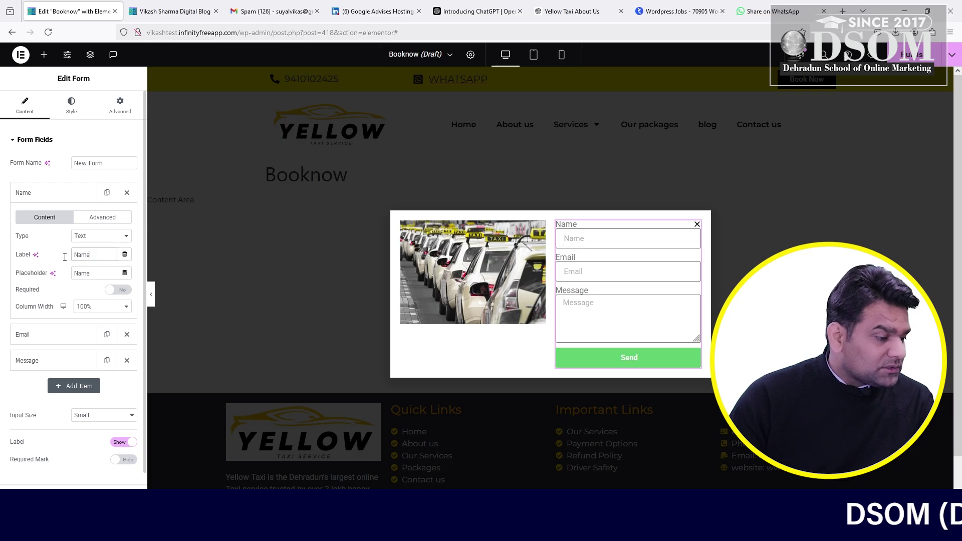
key(ctrl+a)
key(BackSpace)
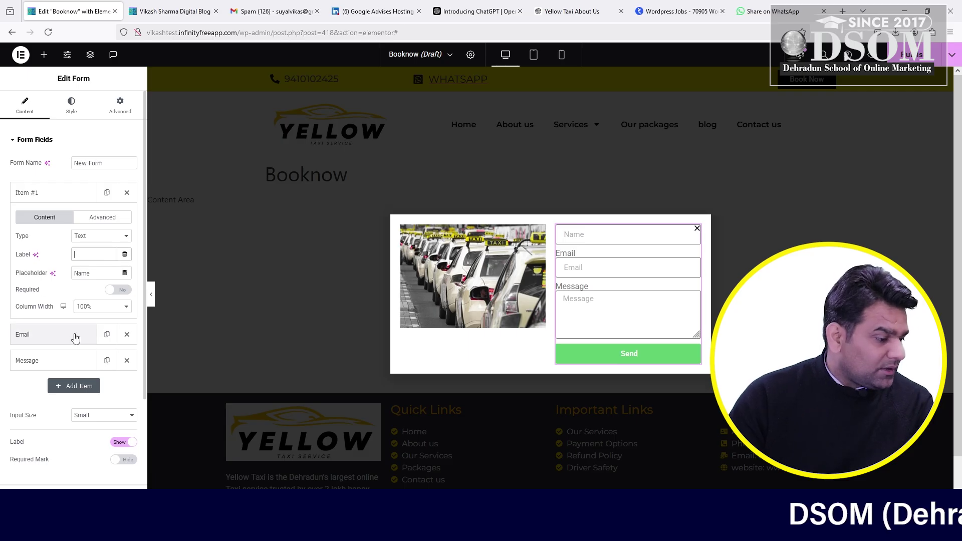
click(14, 144)
click(32, 141)
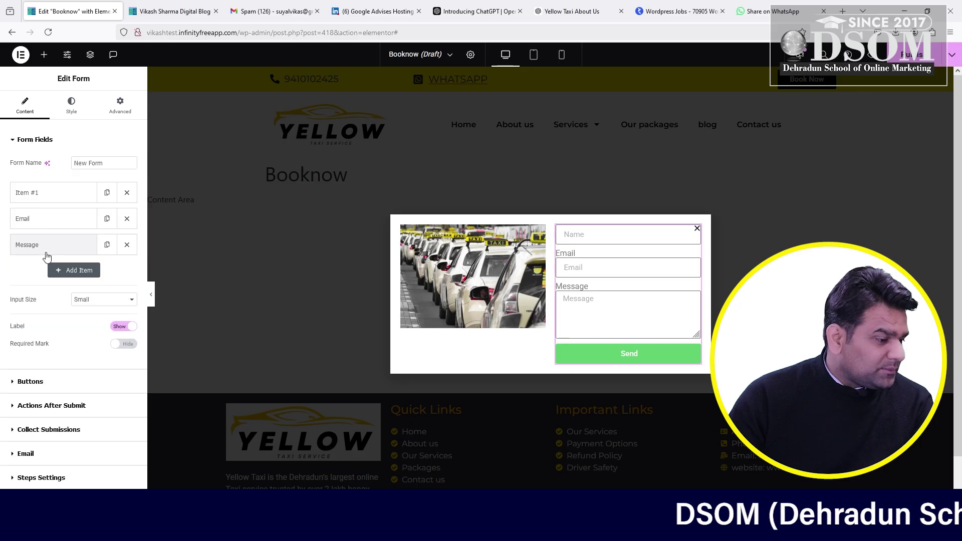
- Clear the labels of the form's Email and Message fields, keeping their placeholders
click(36, 223)
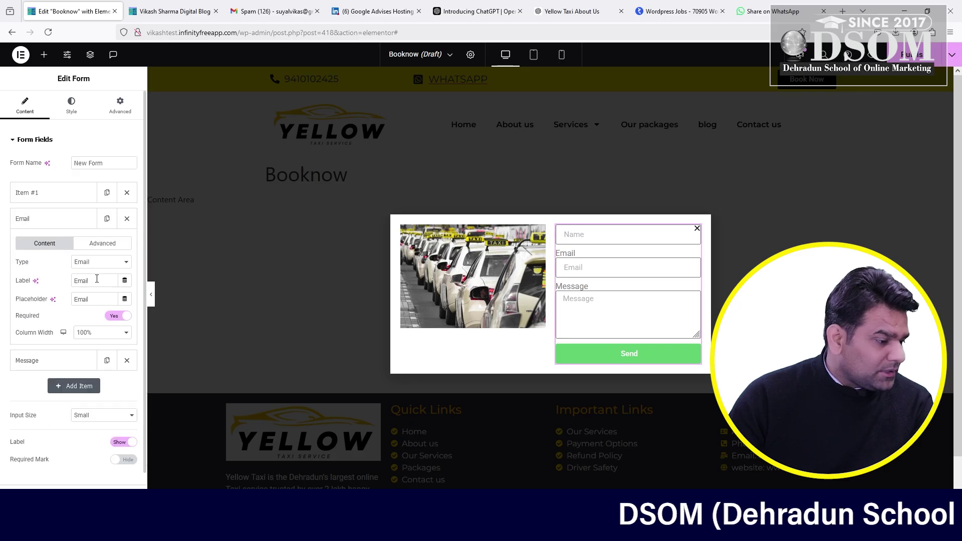
double_click(96, 279)
key(BackSpace)
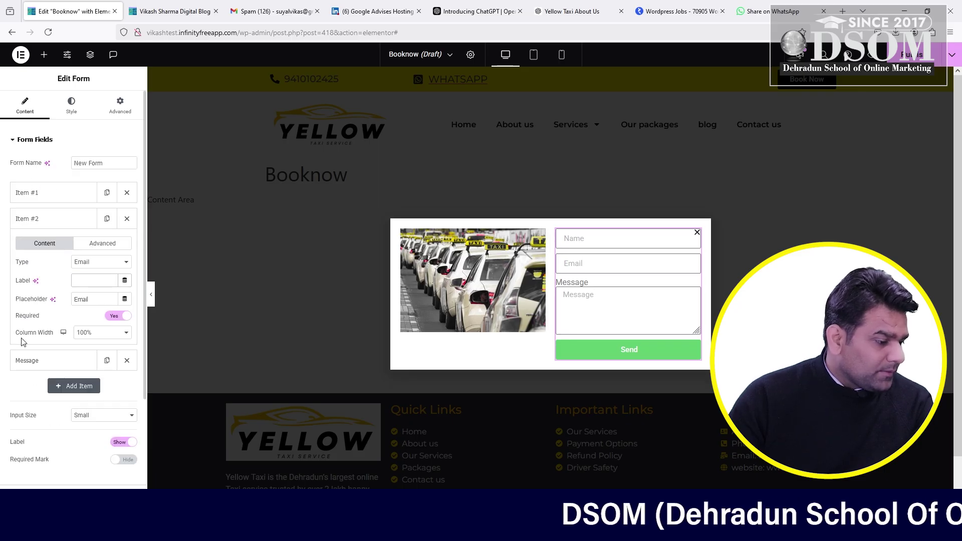
click(26, 360)
double_click(103, 312)
key(BackSpace)
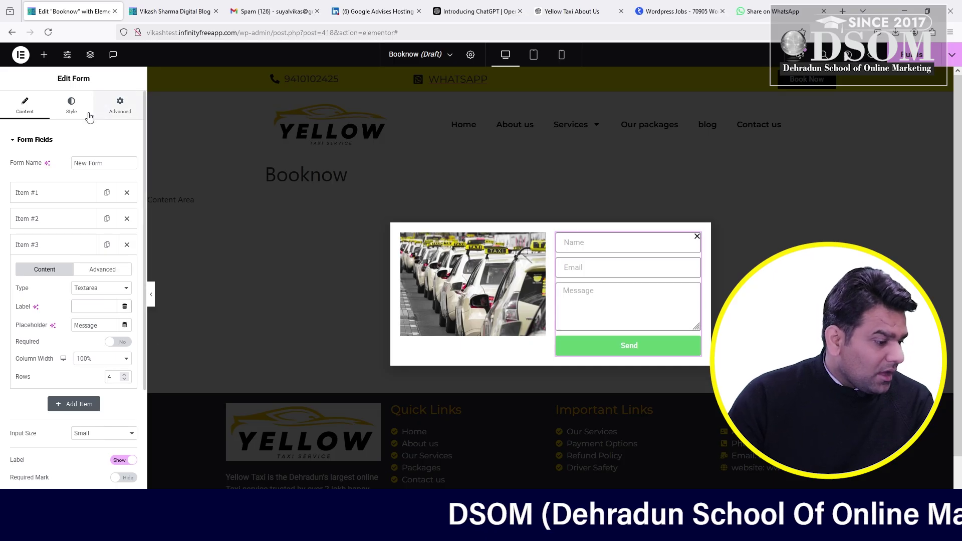
- Set the form's margin to 8 px and its padding to 4 px on all sides
click(128, 113)
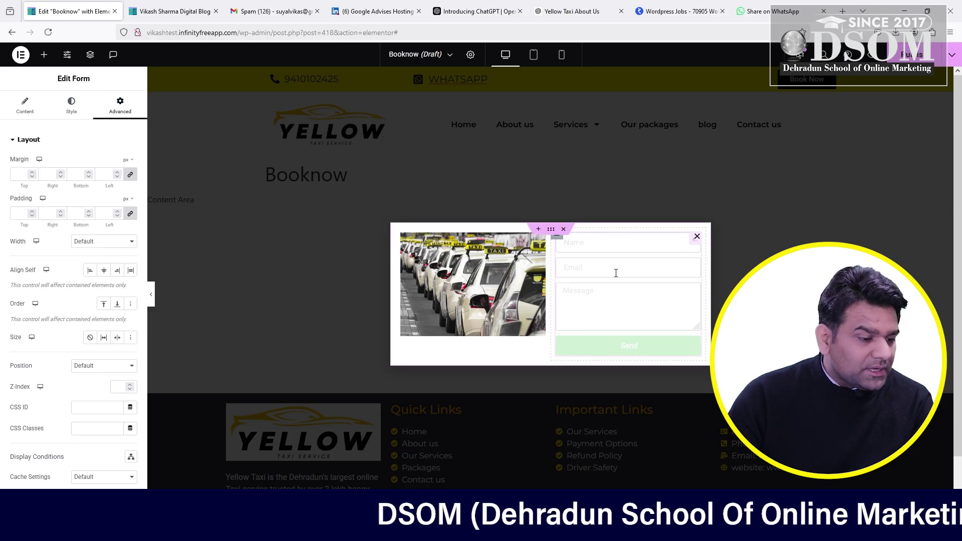
click(110, 175)
text(8)
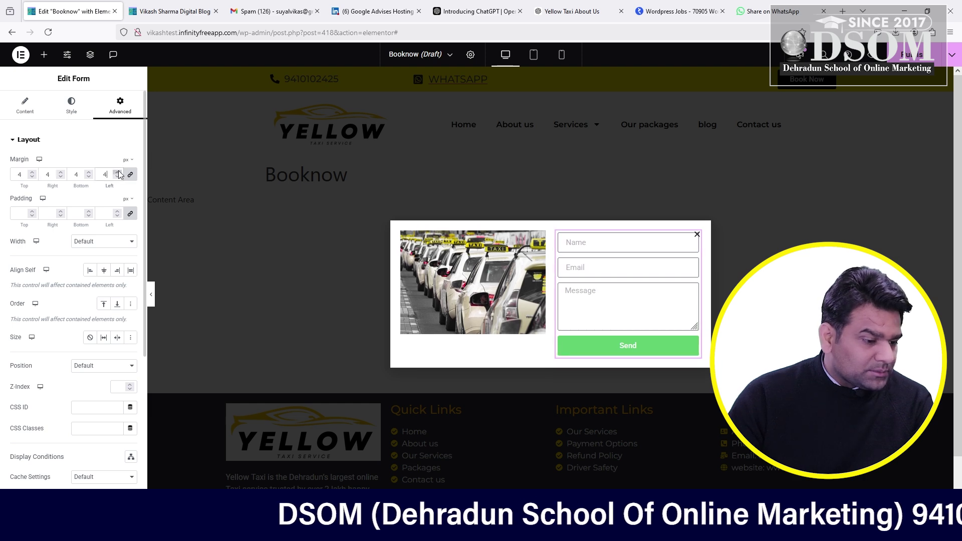
click(88, 211)
click(88, 211)
click(88, 211)
click(87, 212)
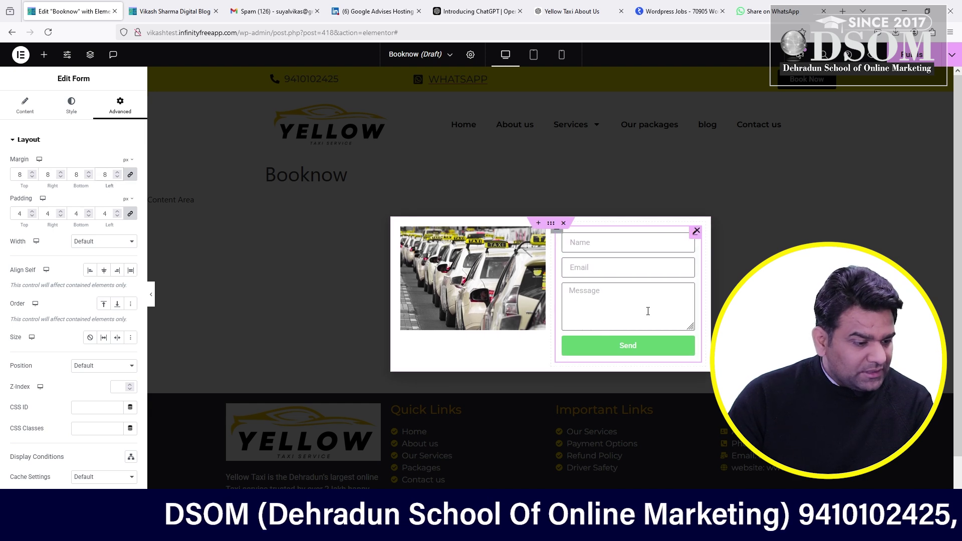
- Round the form fields' corners with a border radius of 10 px on all sides
click(72, 114)
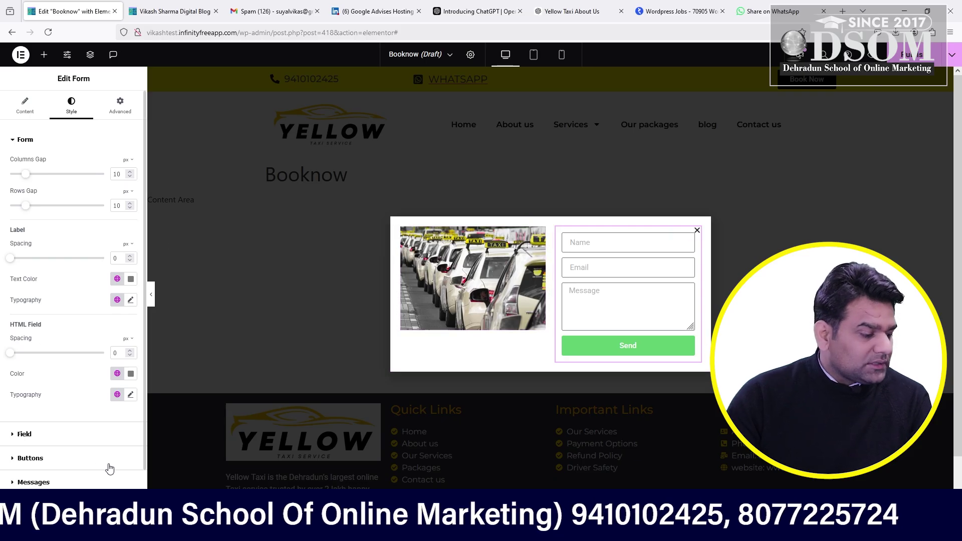
scroll(108, 424, down, 2)
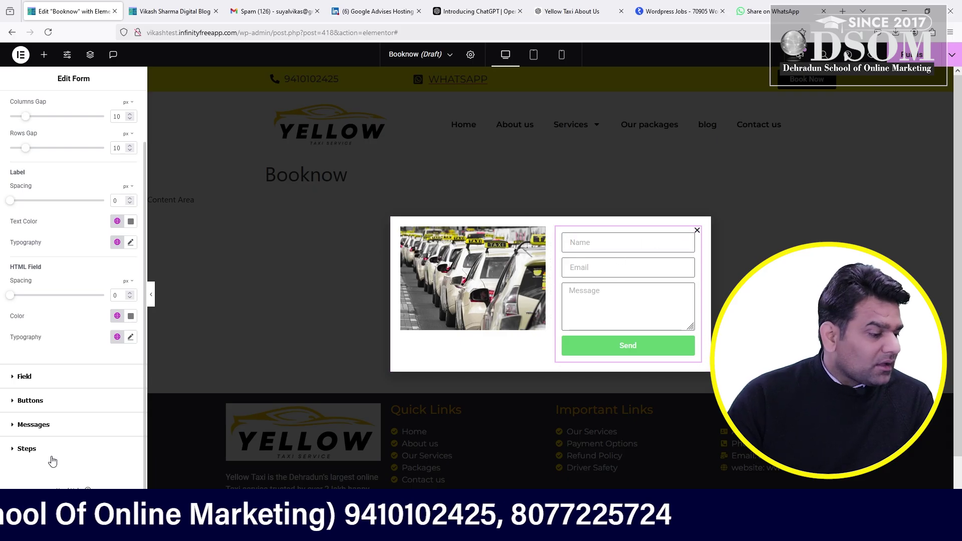
click(20, 377)
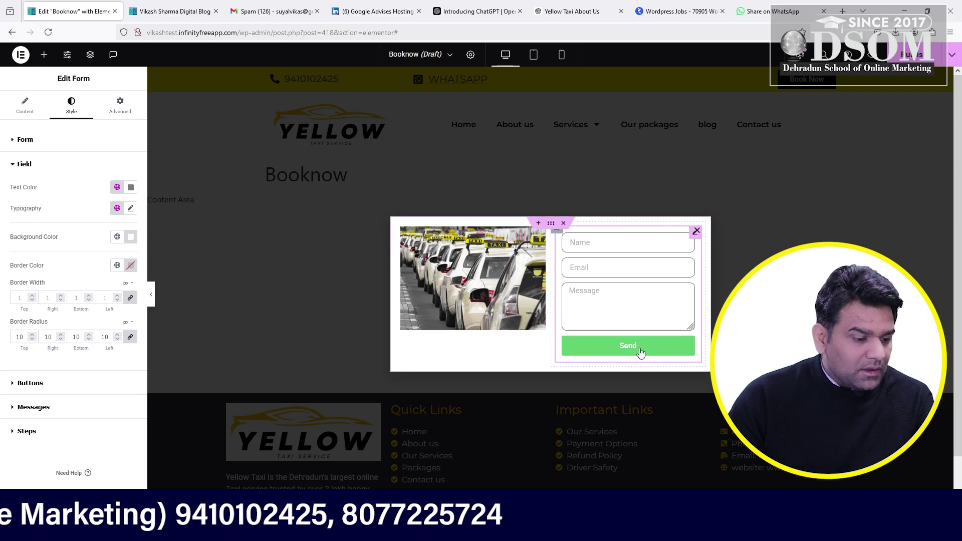
- Set the normal background color of the form's submit button to black (#000000)
click(24, 384)
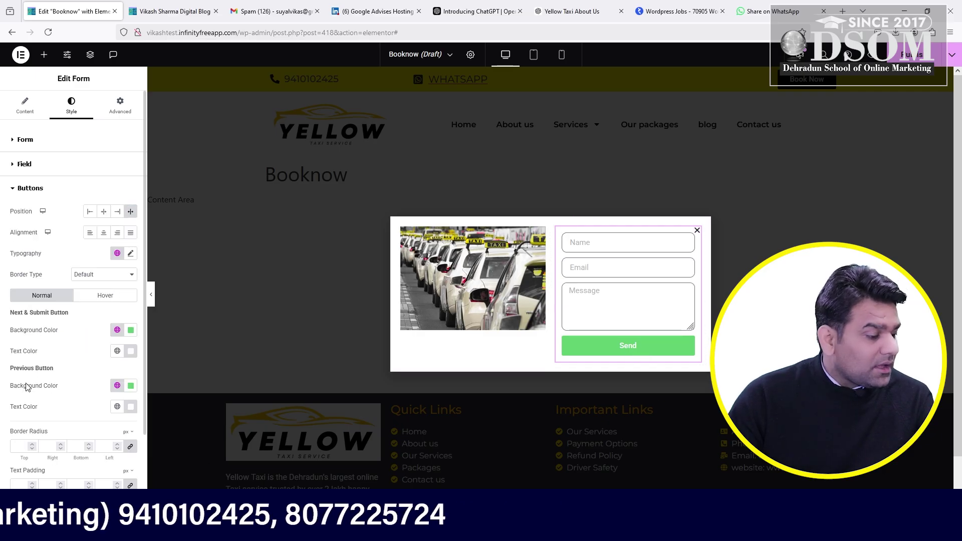
click(130, 330)
drag(132, 385, 73, 446)
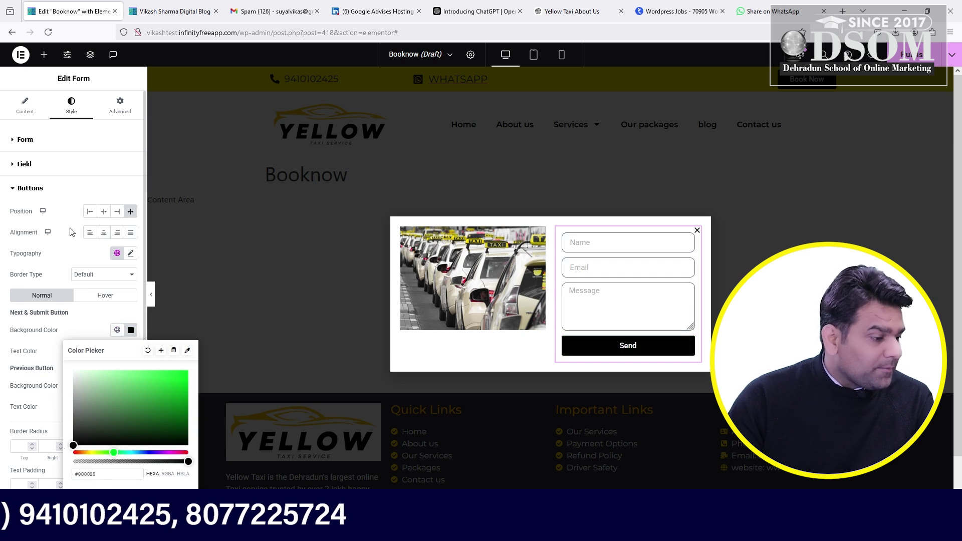
click(76, 194)
click(73, 102)
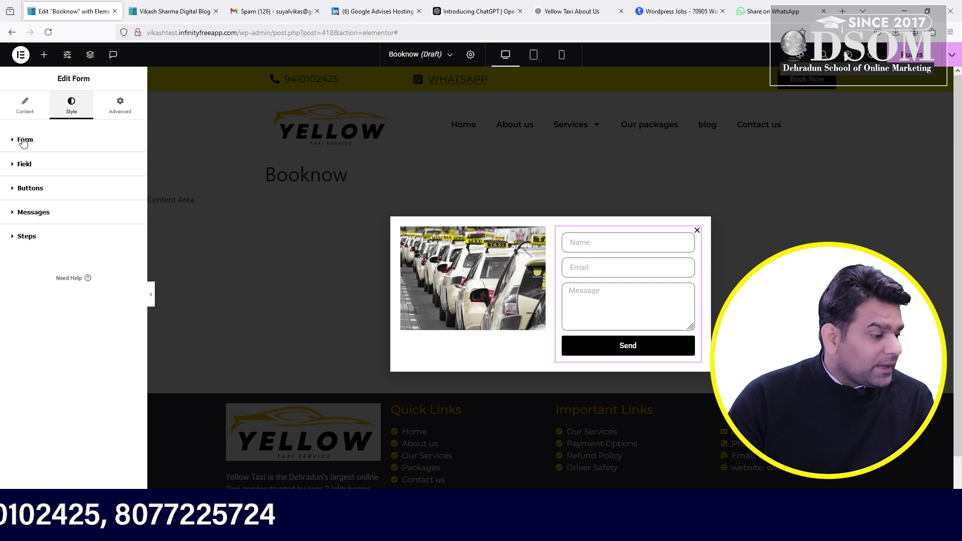
- Set the column width of the form's Send button to 33%
click(18, 188)
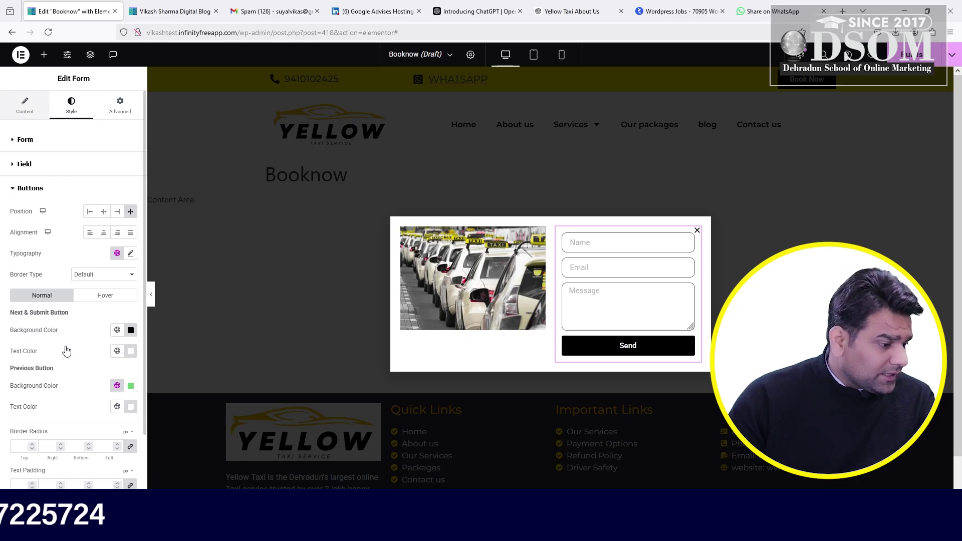
click(24, 105)
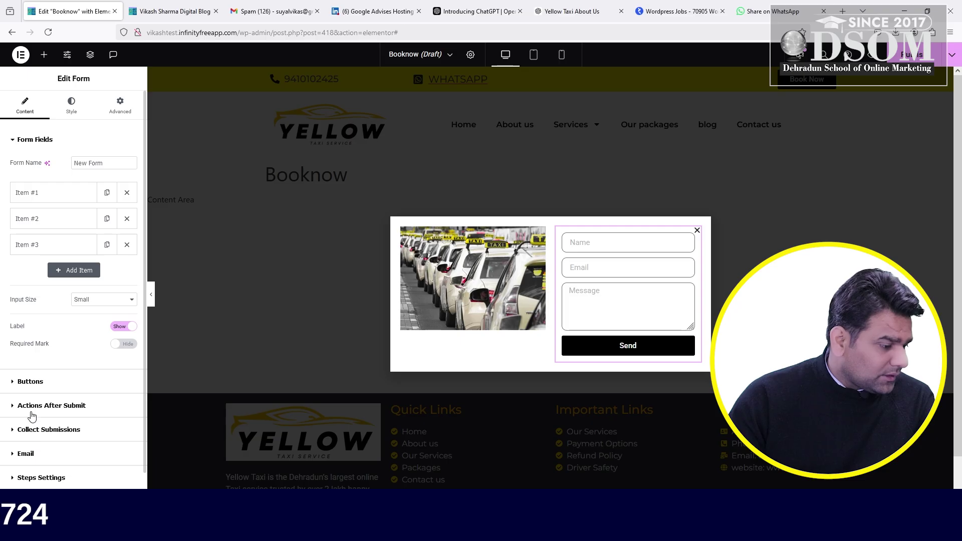
click(30, 382)
click(105, 215)
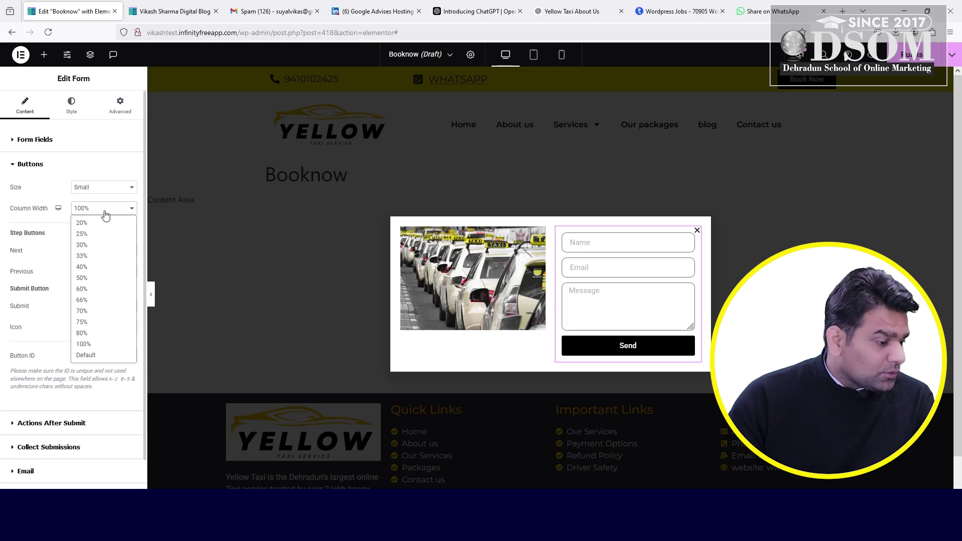
click(100, 267)
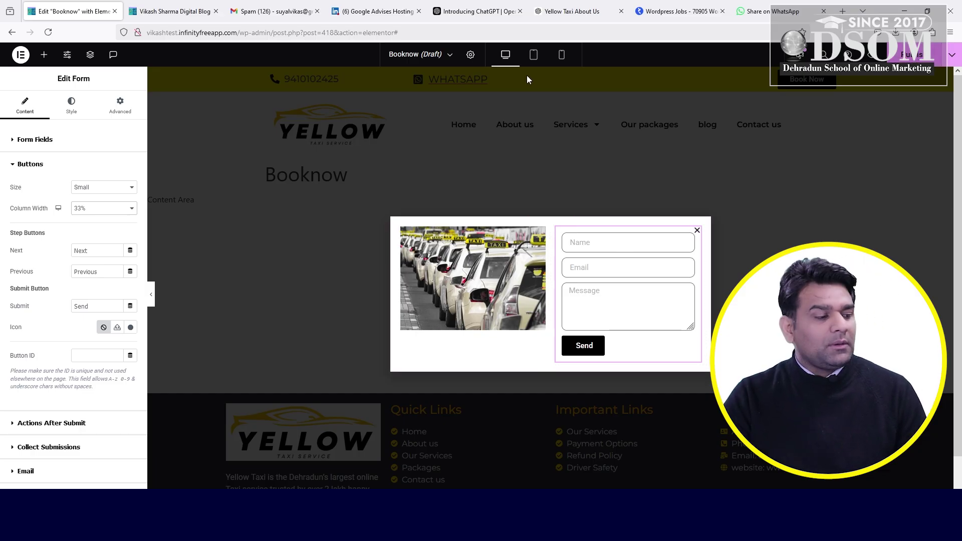
click(71, 106)
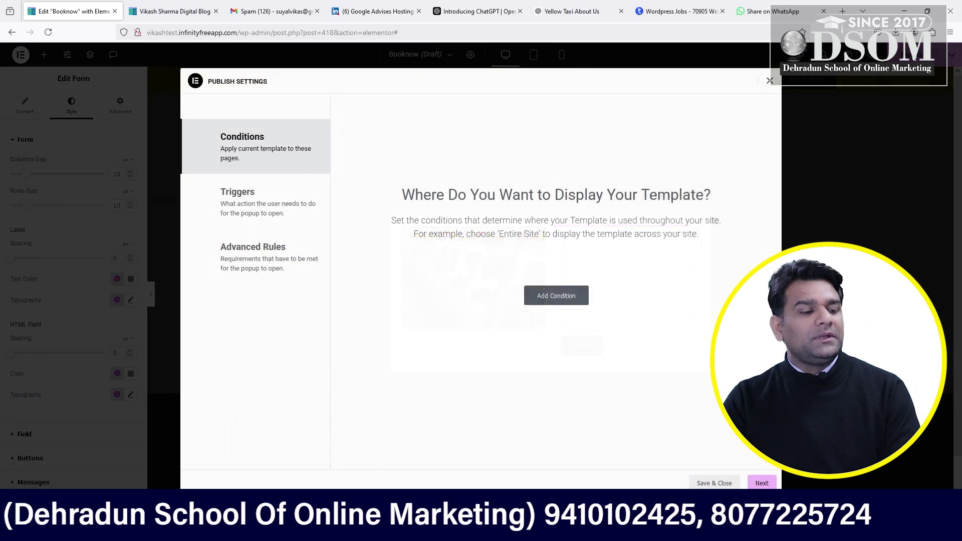
- Start publishing the popup and add a display condition that includes Singular with All Singular, continuing to the triggers
click(912, 57)
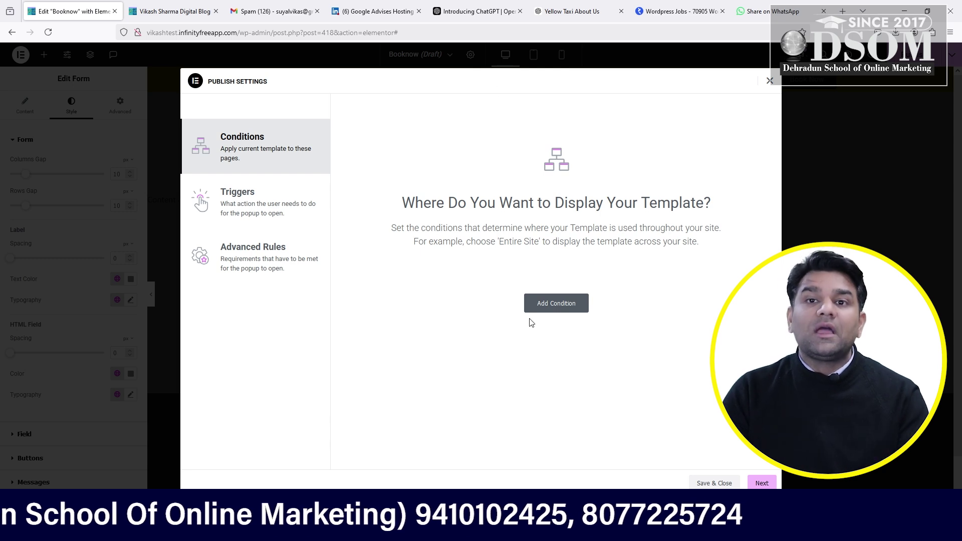
click(557, 310)
click(520, 291)
click(519, 290)
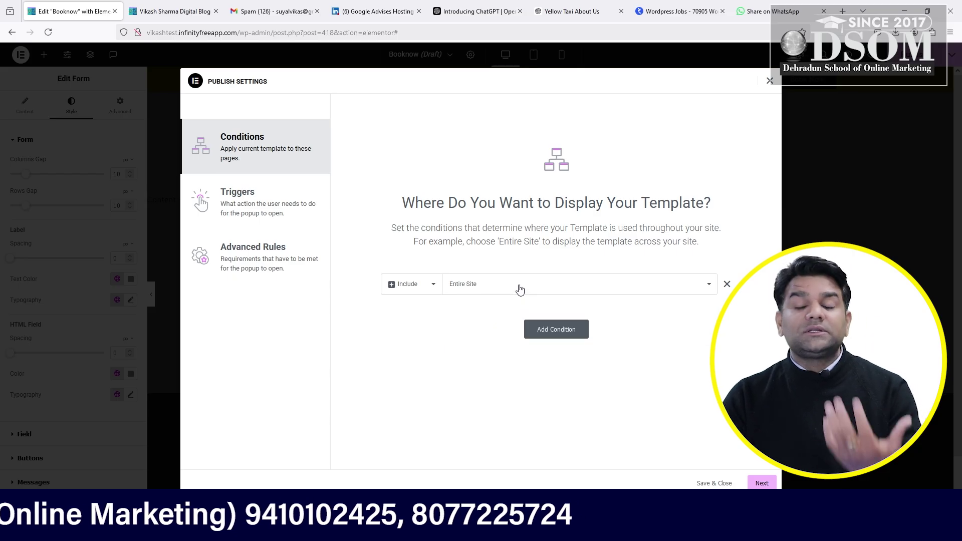
click(519, 290)
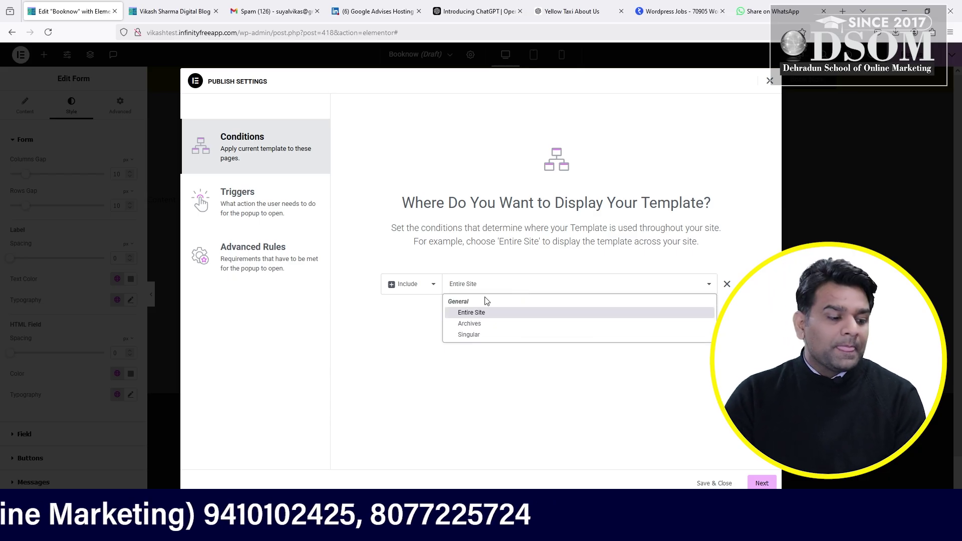
click(477, 334)
click(621, 291)
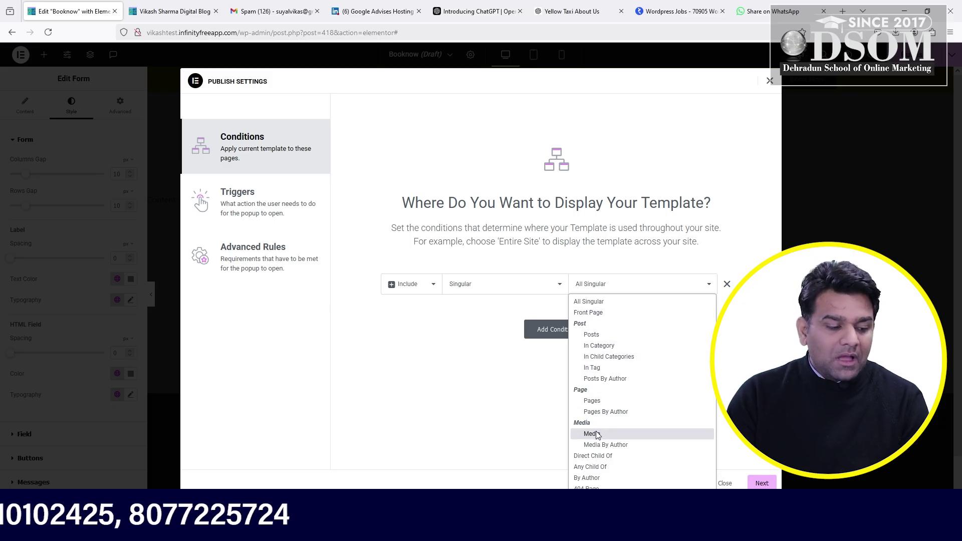
click(505, 388)
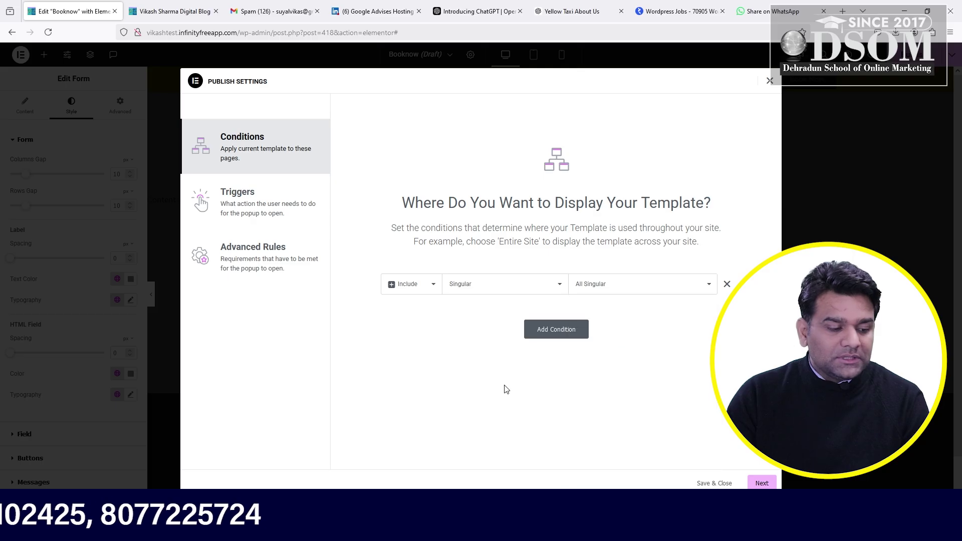
click(761, 483)
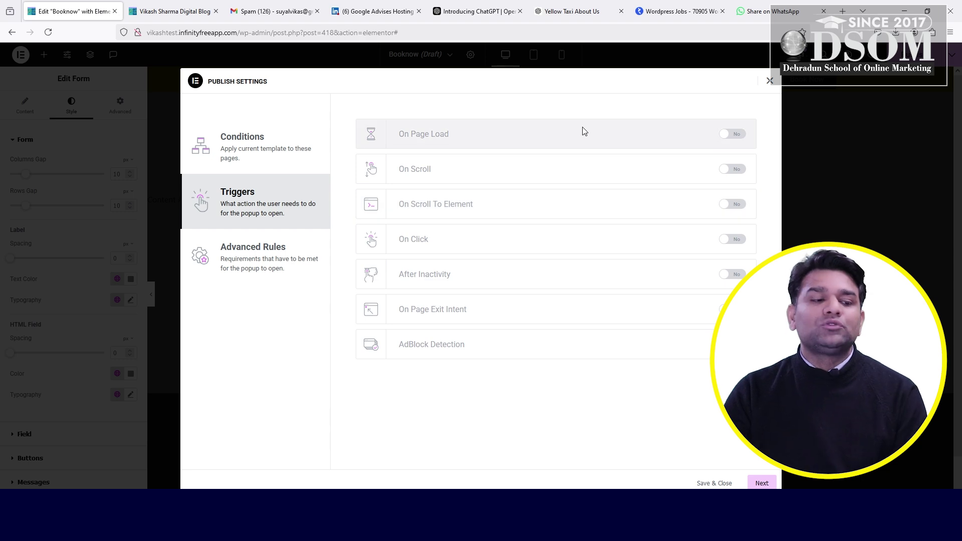
- Enable the On Click trigger with 1 click, leave the advanced rules off, and save the publish settings
click(170, 11)
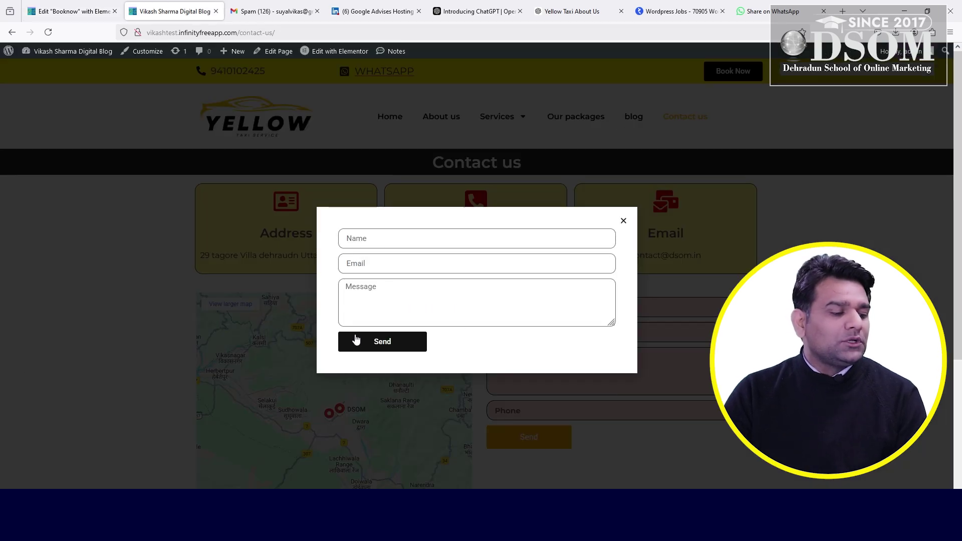
click(70, 11)
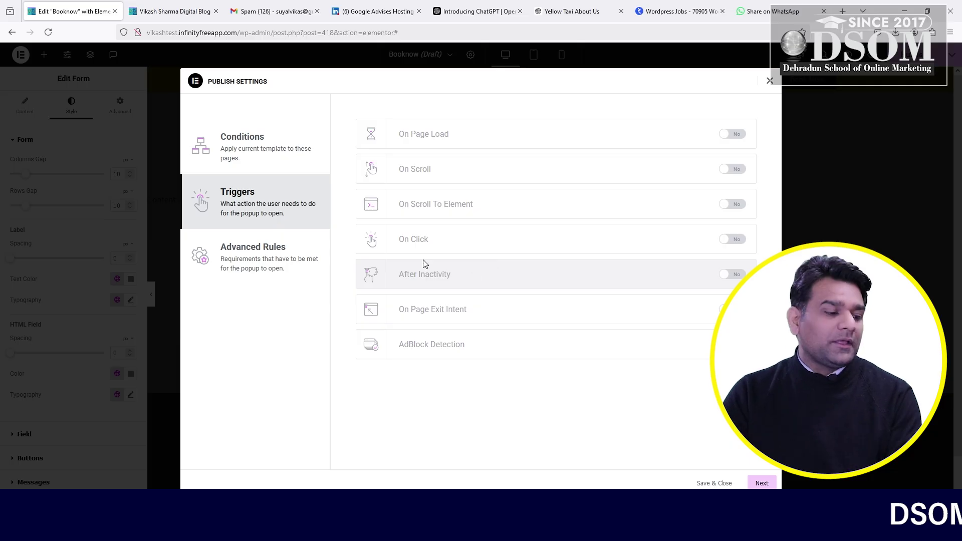
click(740, 239)
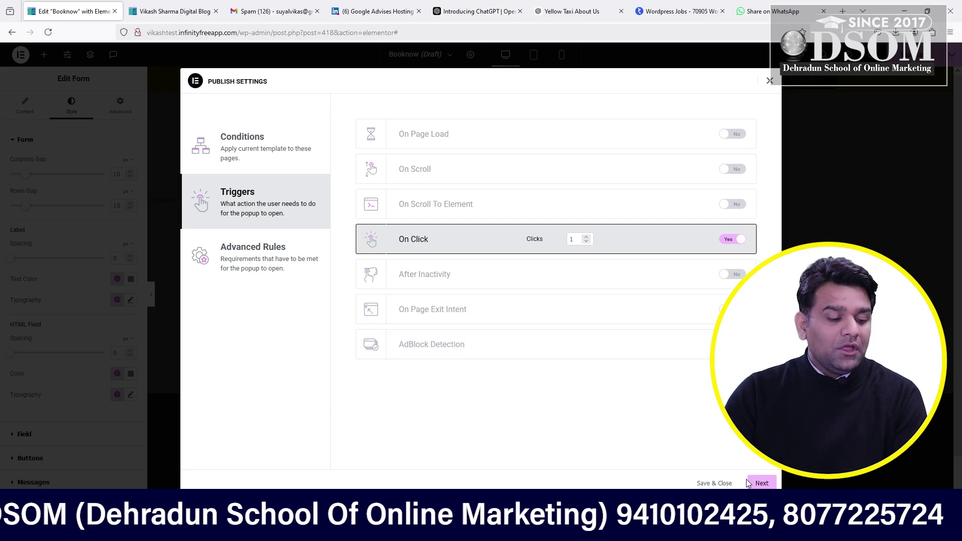
click(770, 485)
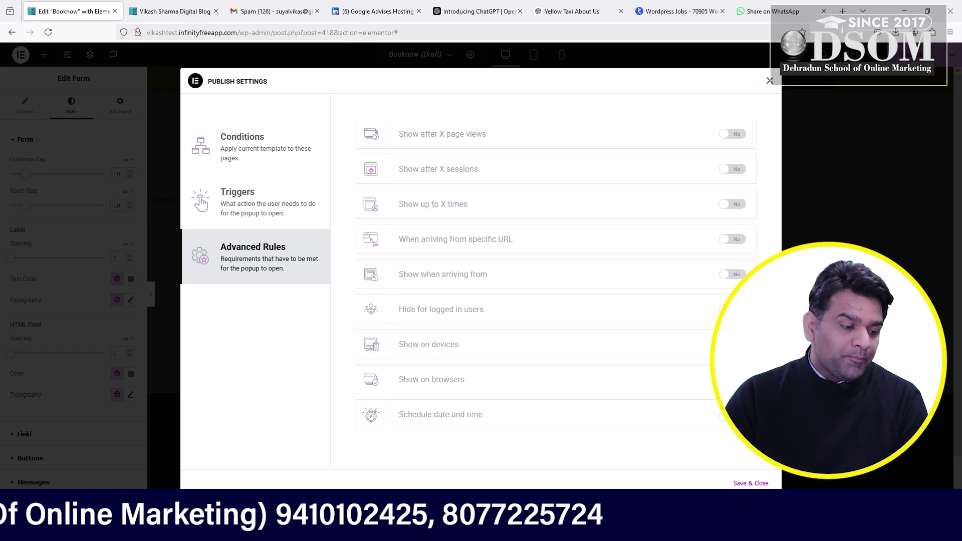
click(758, 484)
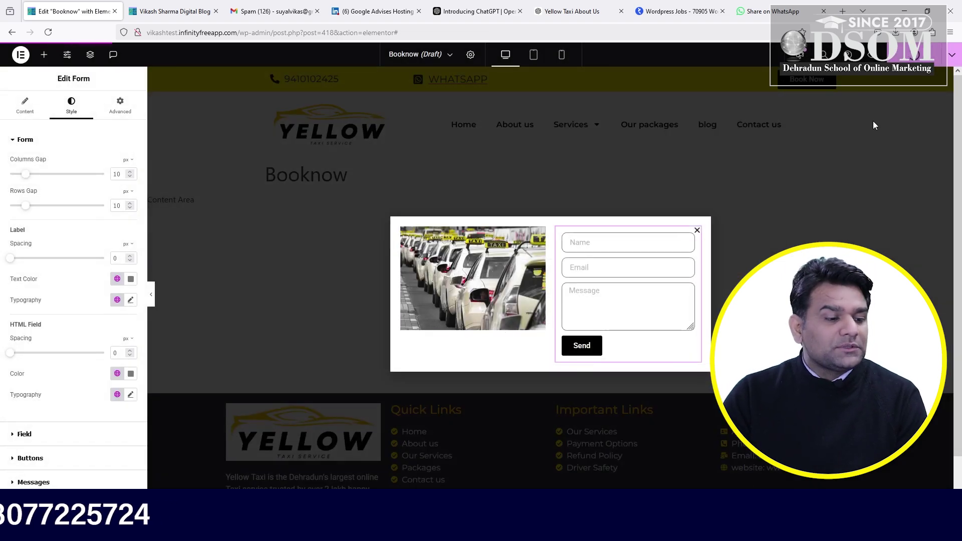
- Test opening and closing the existing Book Now popup on the live Contact us page
click(211, 4)
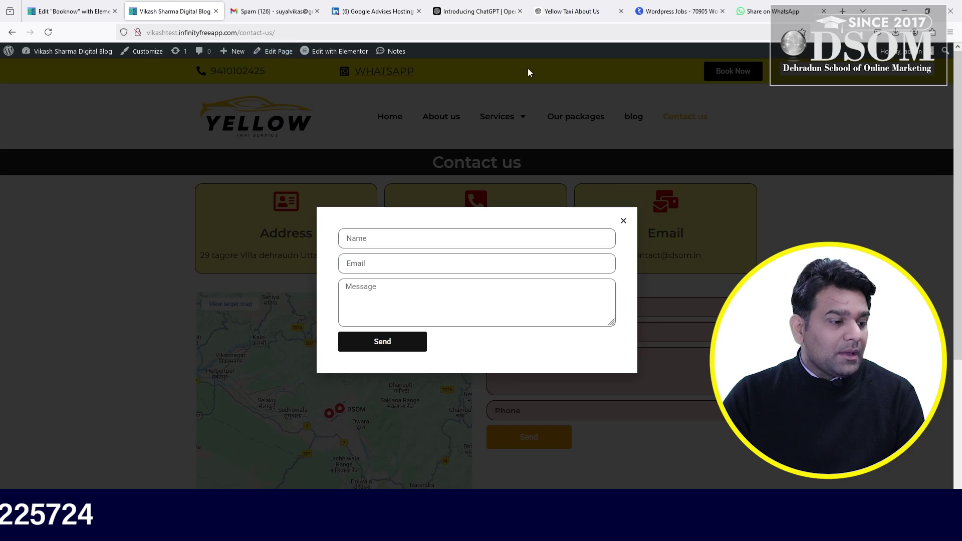
click(624, 221)
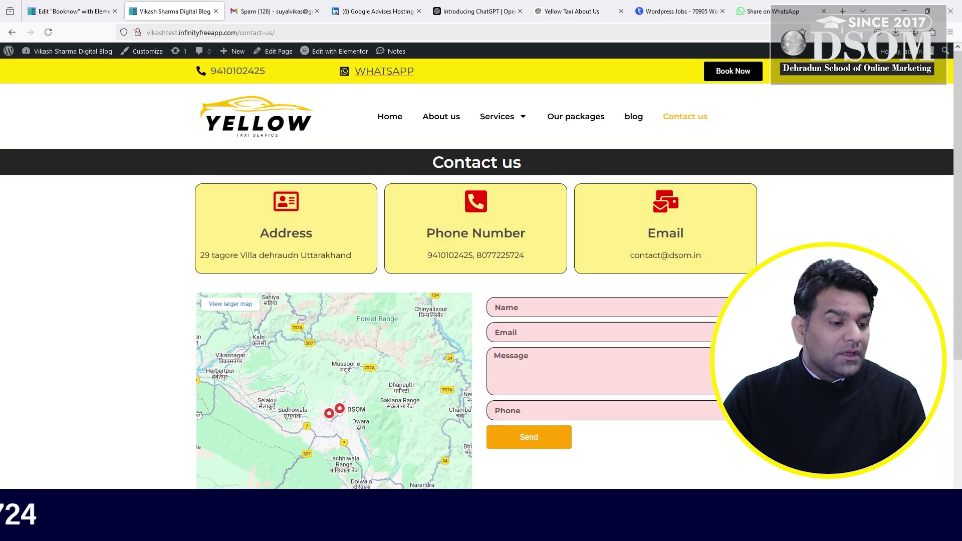
click(745, 73)
click(623, 220)
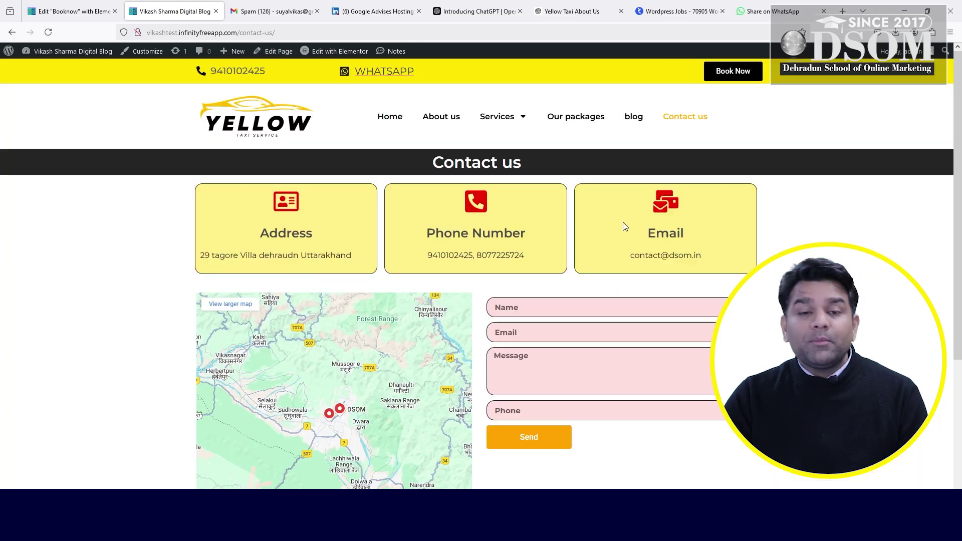
- Exit the popup editor to WordPress, open the Theme Builder, and switch to the live Contact us page
click(100, 7)
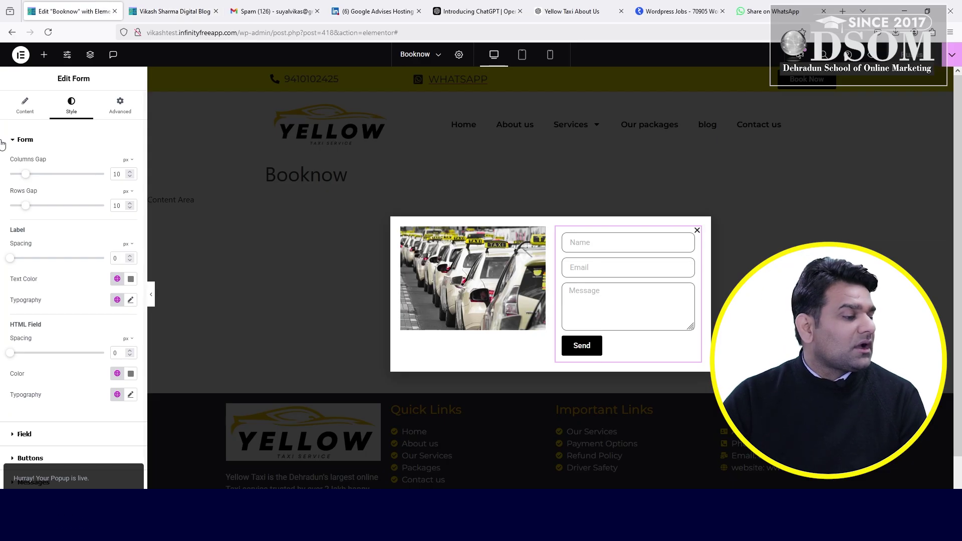
click(19, 56)
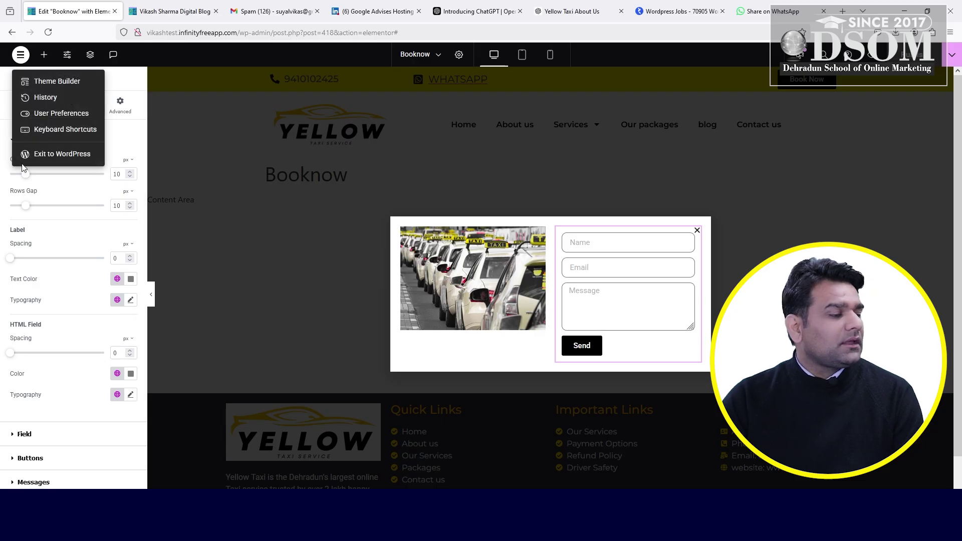
click(32, 155)
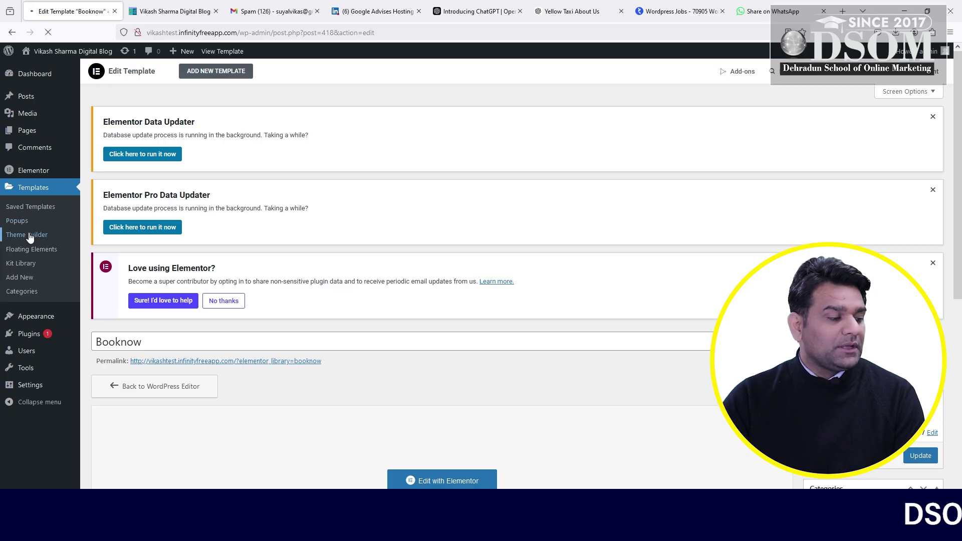
click(208, 10)
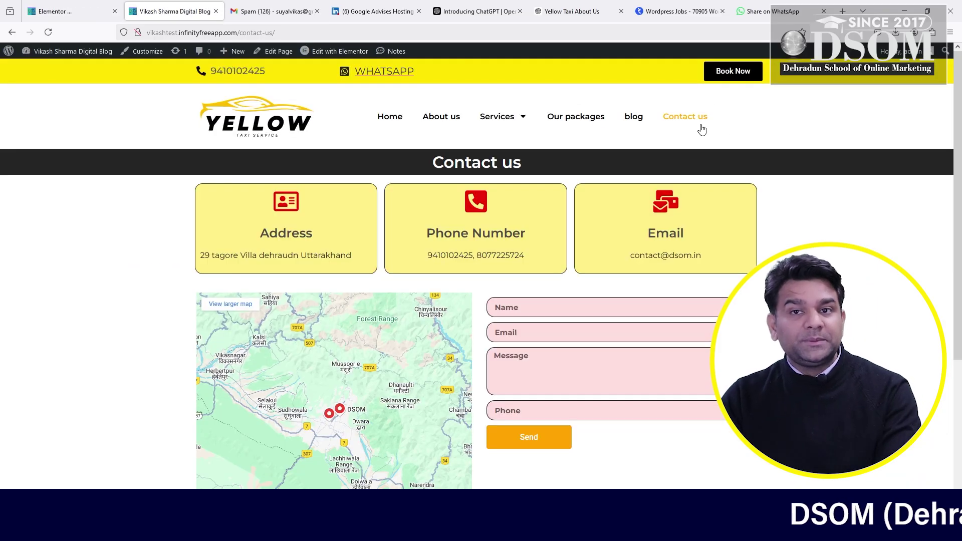
- Return from the live Contact us page to the Theme Builder and open the Yellow taxi site header, Elementor Header #312, for editing
scroll(655, 294, down, 5)
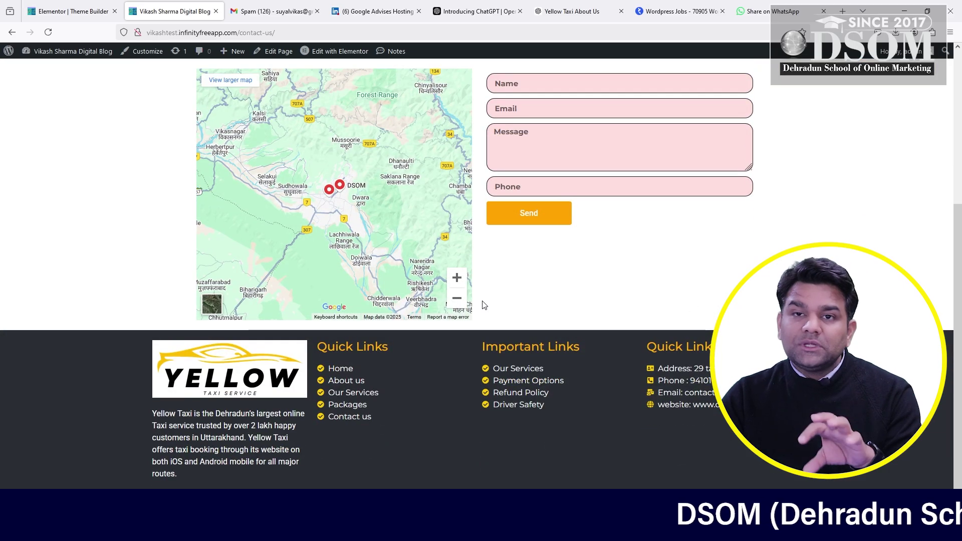
click(69, 11)
click(186, 11)
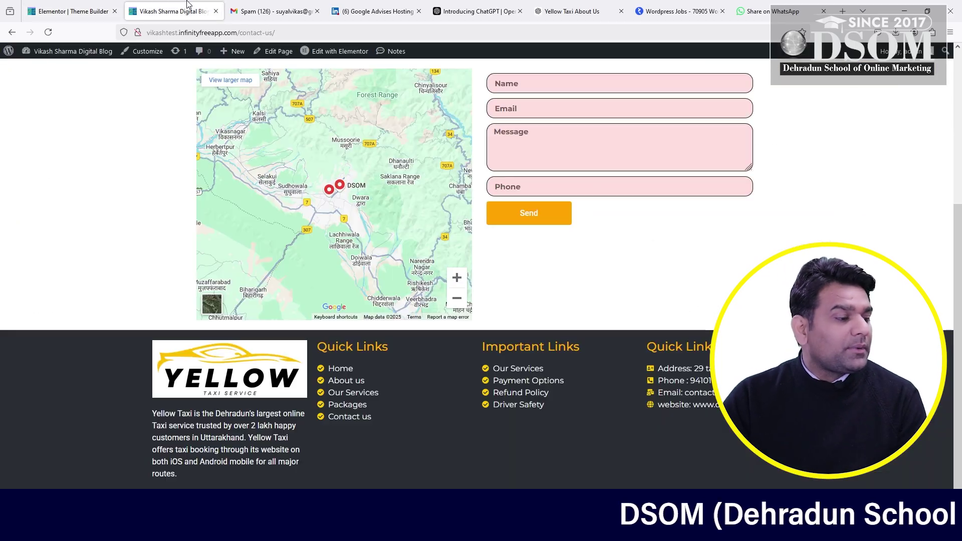
scroll(651, 90, up, 5)
click(69, 11)
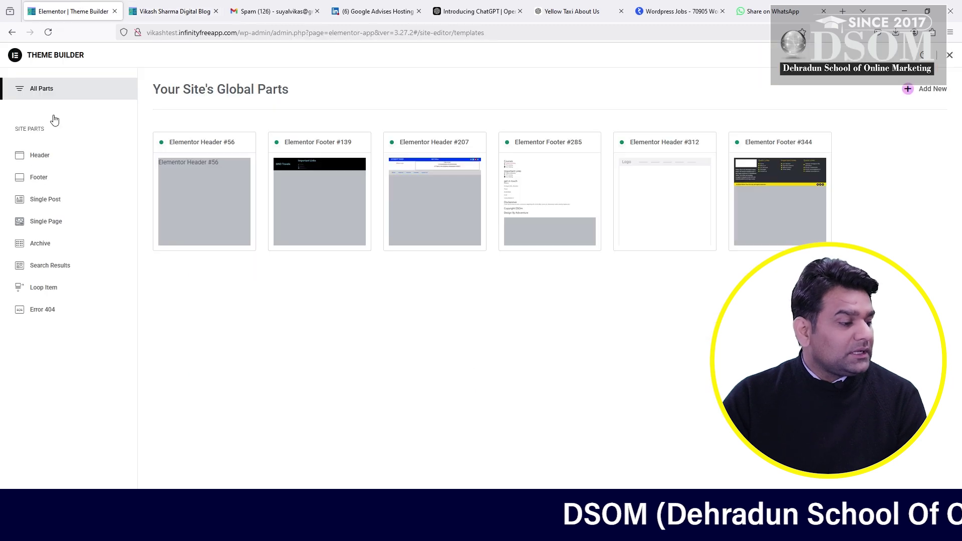
click(42, 156)
scroll(501, 300, down, 1)
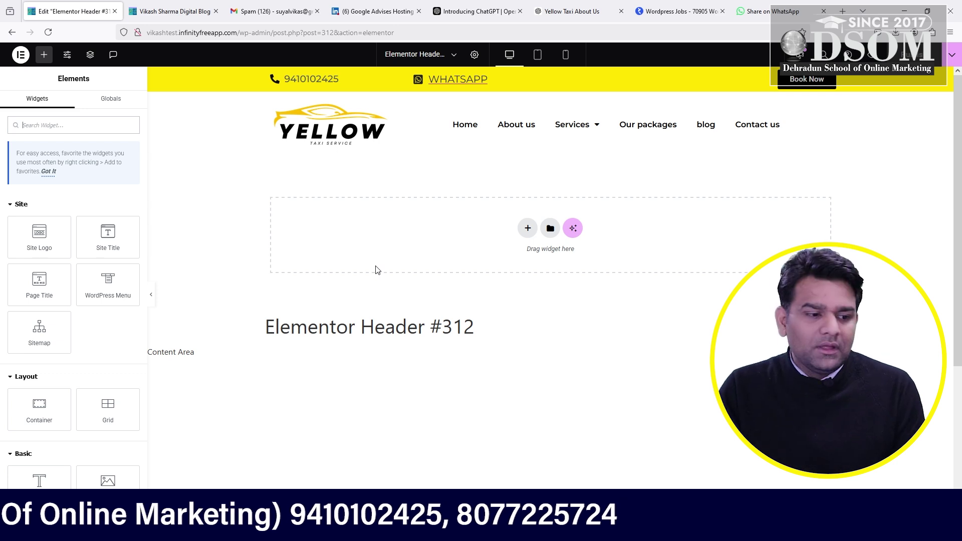
- Dismiss the popup preview, select the header's Book Now button, and remove its existing popup link
click(807, 82)
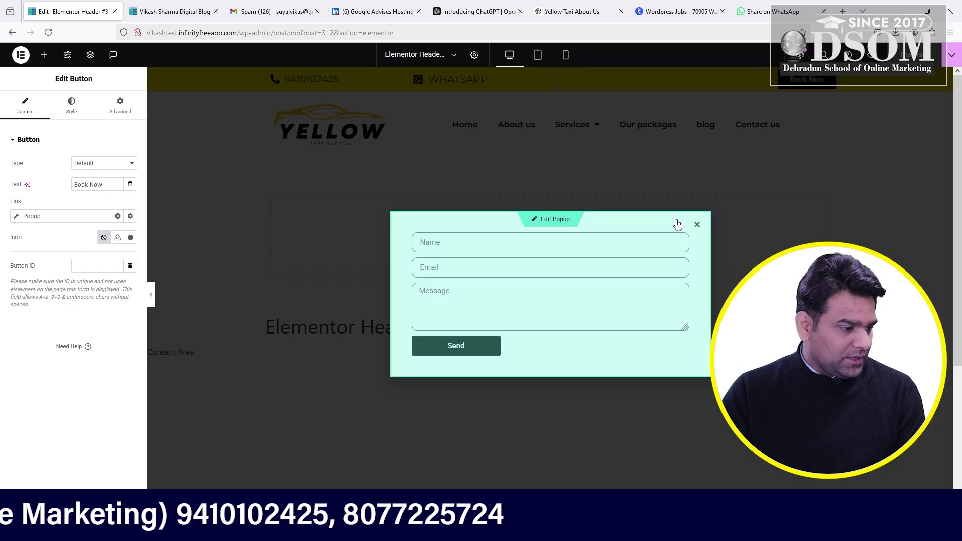
click(697, 225)
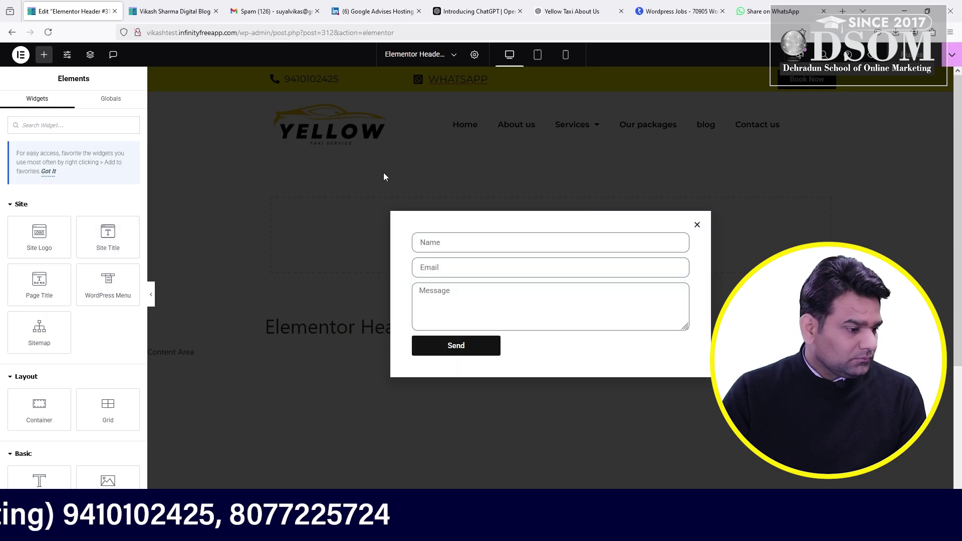
click(383, 173)
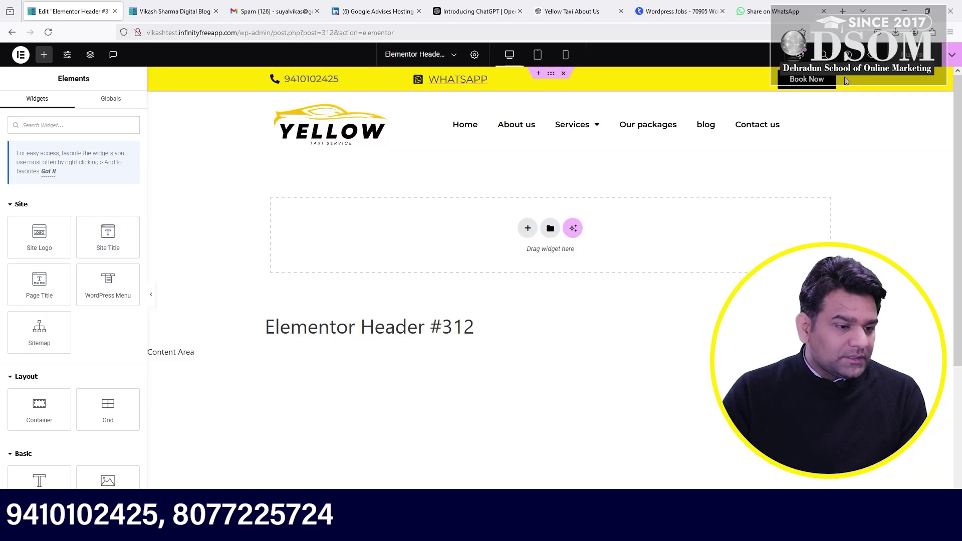
click(829, 79)
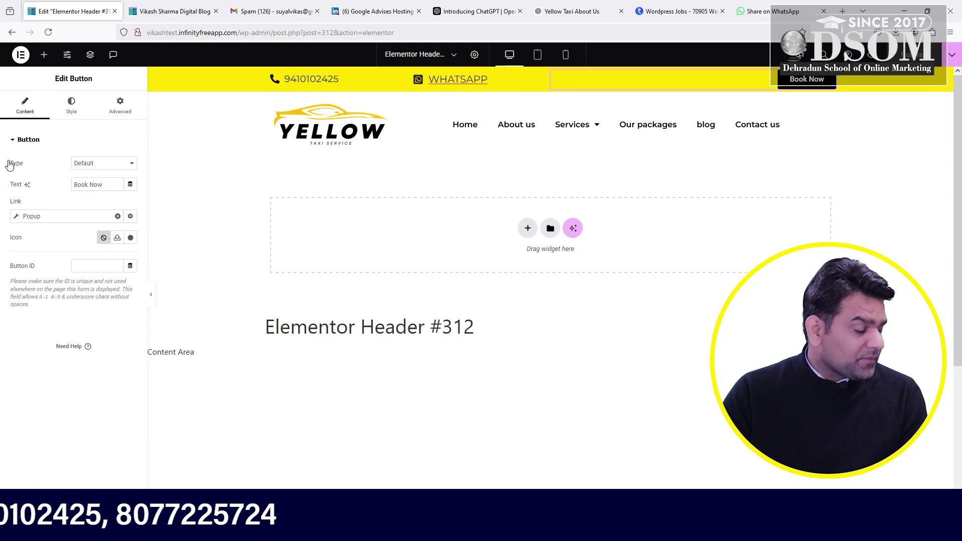
click(118, 217)
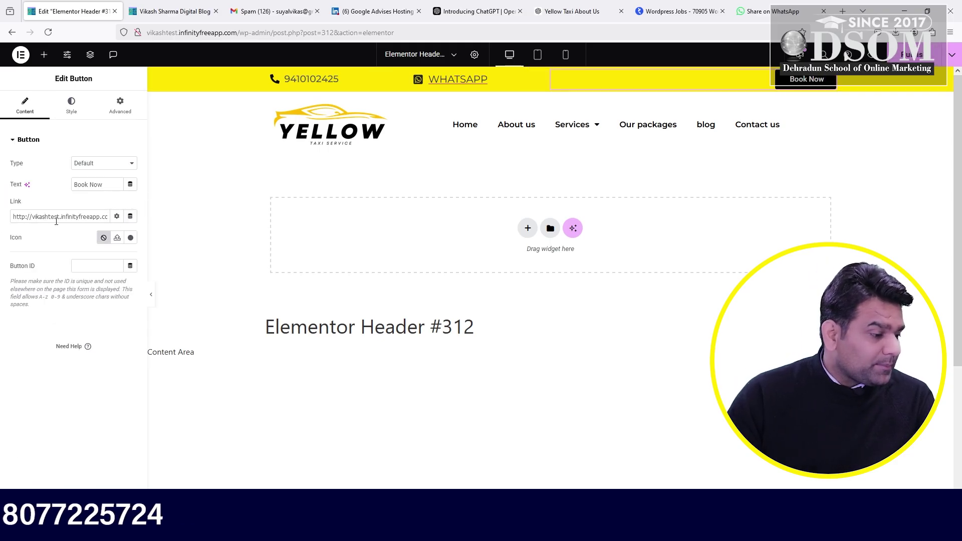
- Assign the Popup dynamic tag to the Book Now button's link and open the tag's settings
click(116, 216)
click(131, 216)
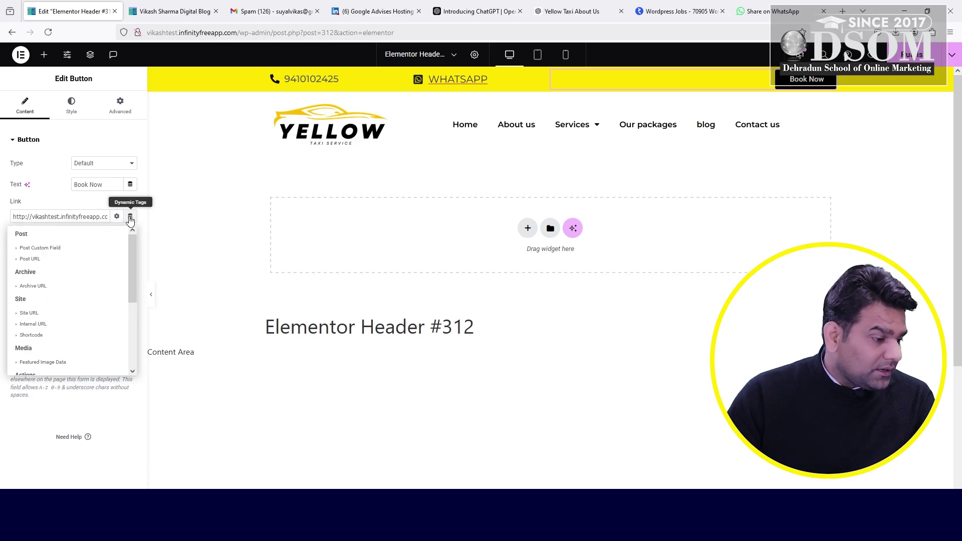
drag(132, 242, 116, 299)
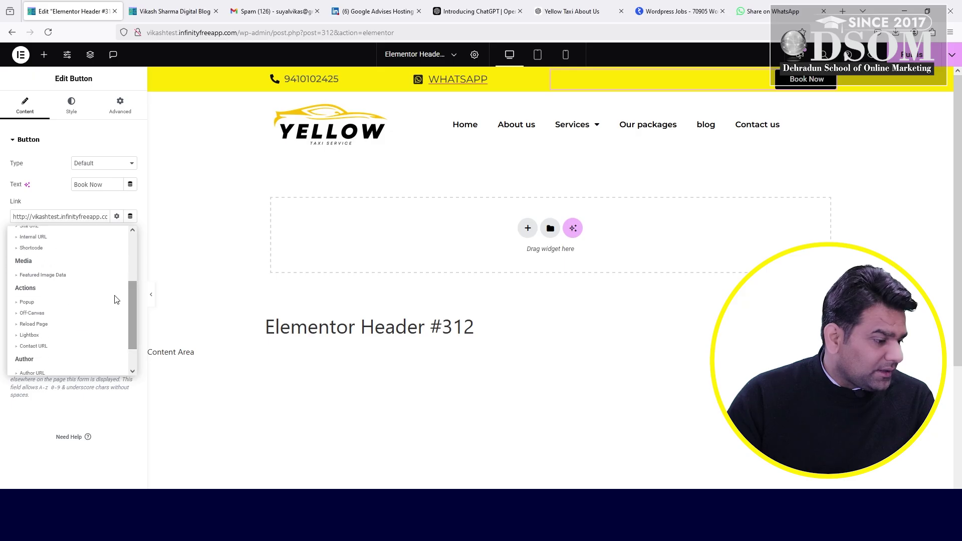
click(38, 302)
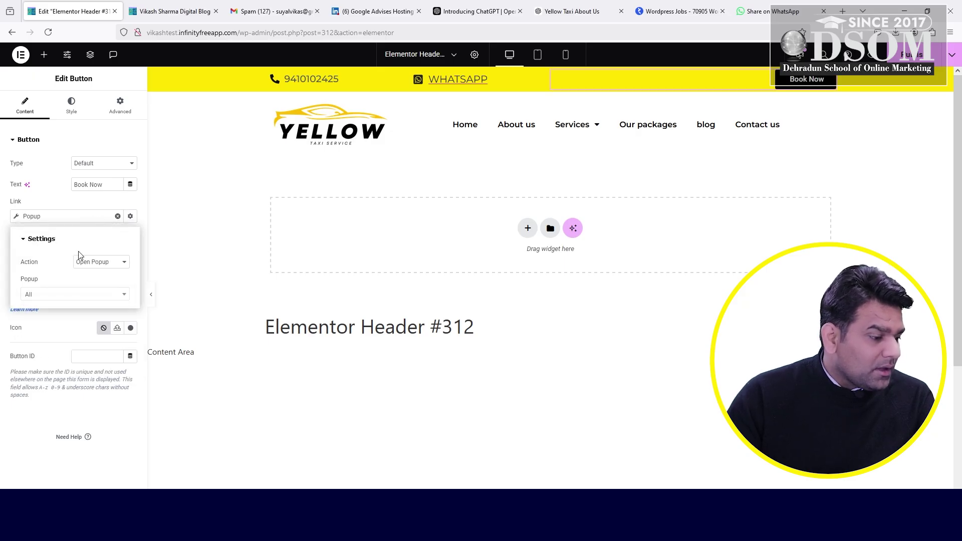
click(59, 222)
click(57, 221)
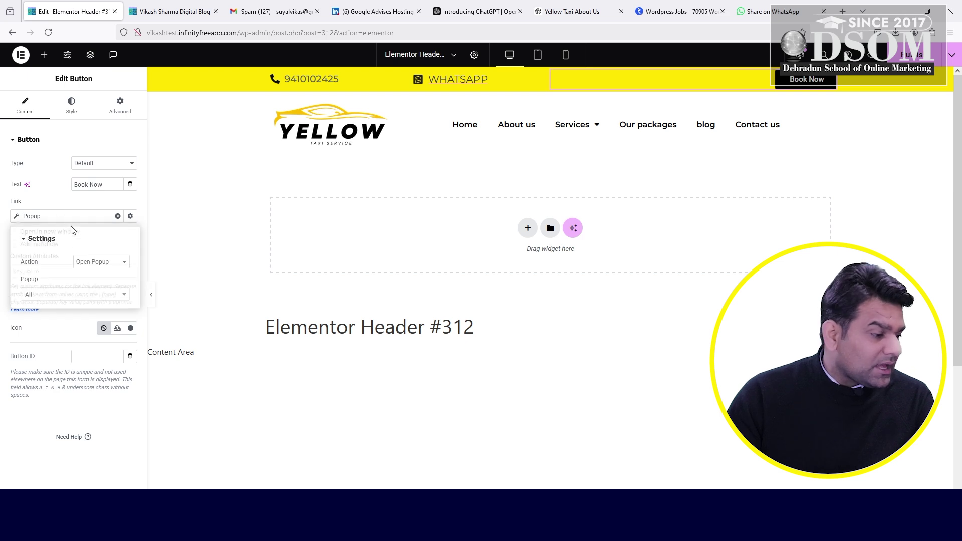
click(73, 224)
click(42, 216)
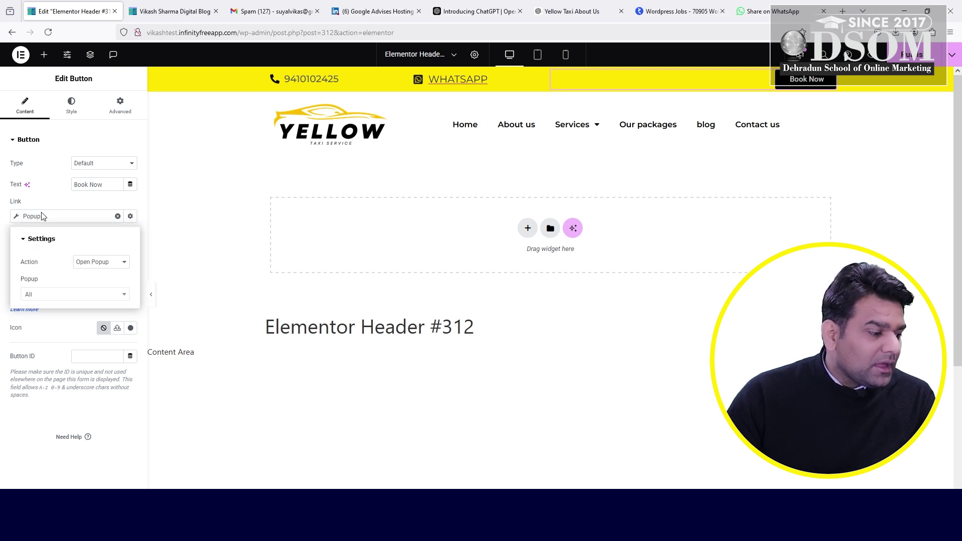
click(68, 221)
click(72, 219)
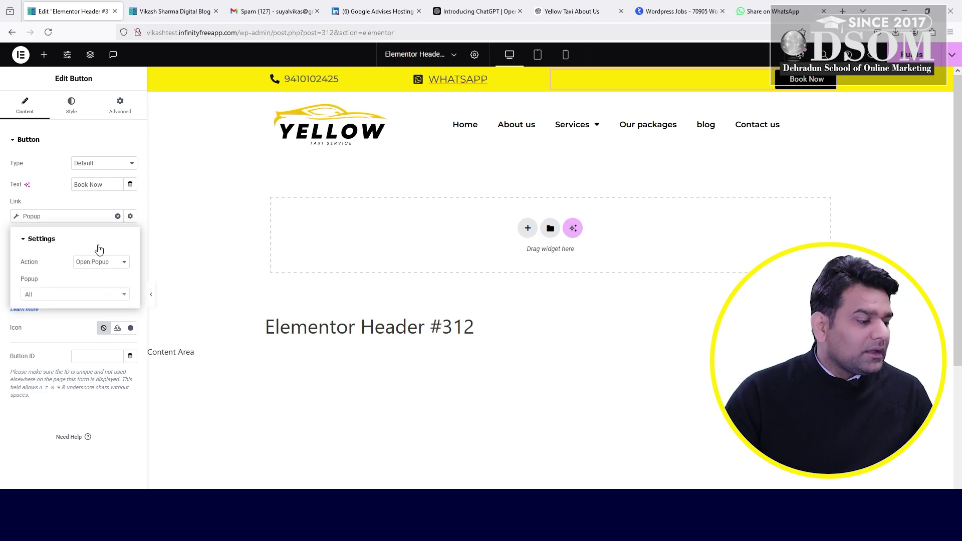
- Set the Book Now link's action to Open Popup and choose the Booknow template as its popup
click(99, 263)
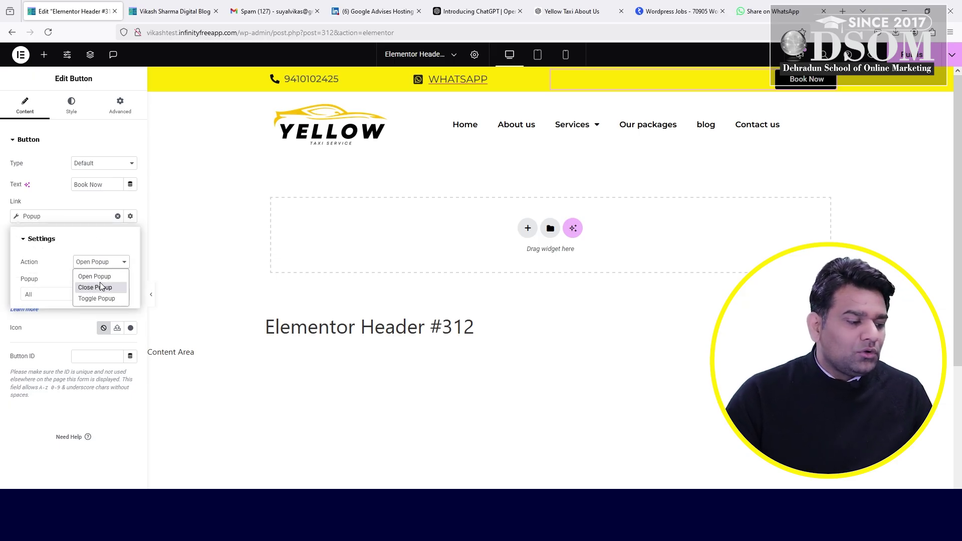
click(95, 277)
click(51, 295)
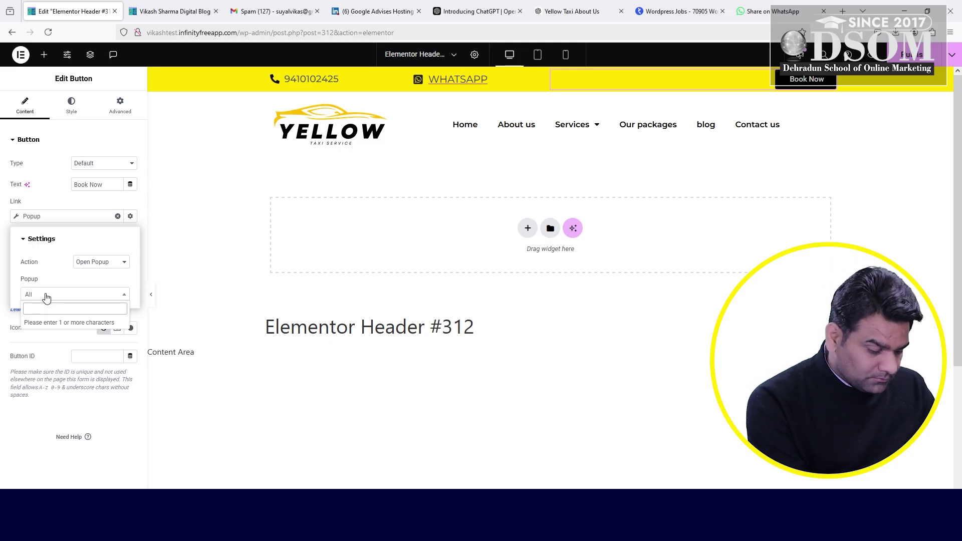
text(booknow)
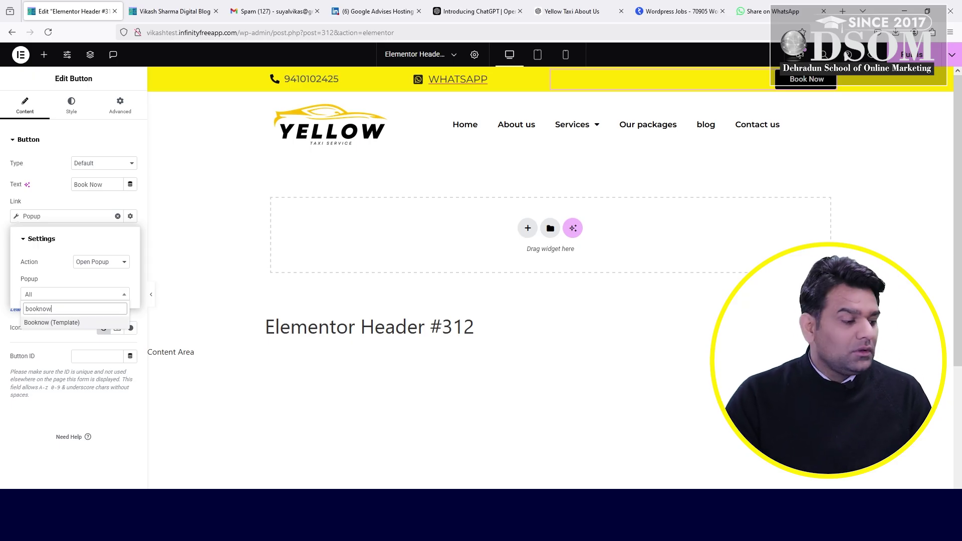
click(43, 323)
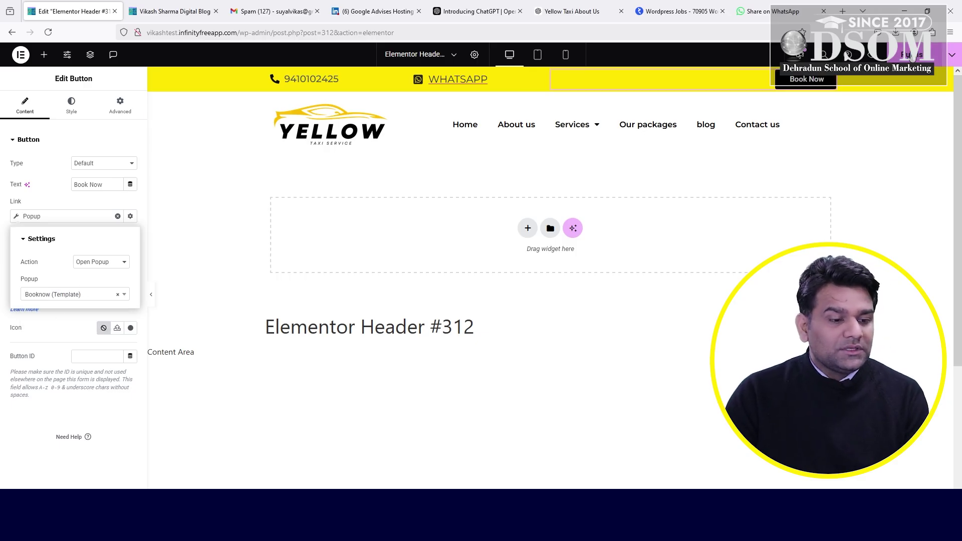
- Load the live site's homepage and close the old form popup that covers it
click(170, 11)
click(252, 32)
key(Return)
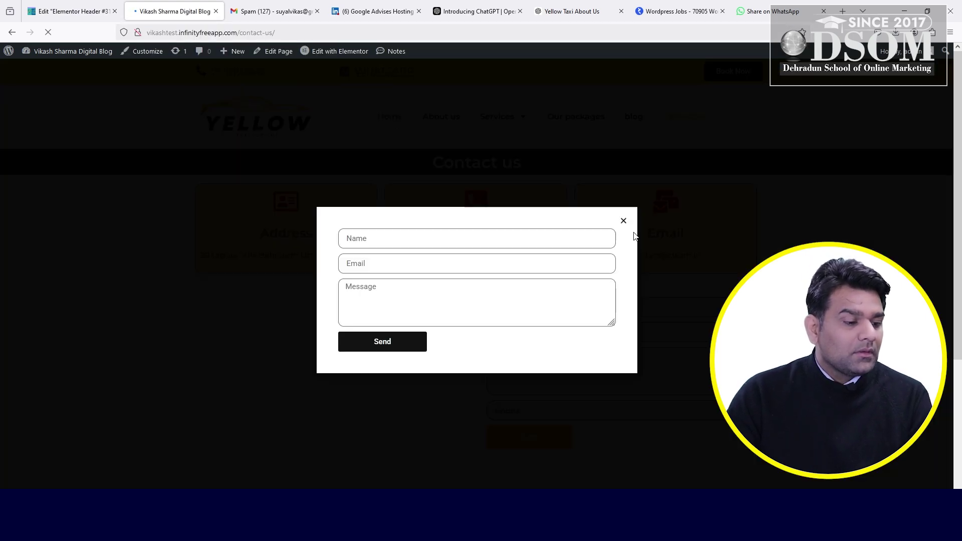
click(622, 220)
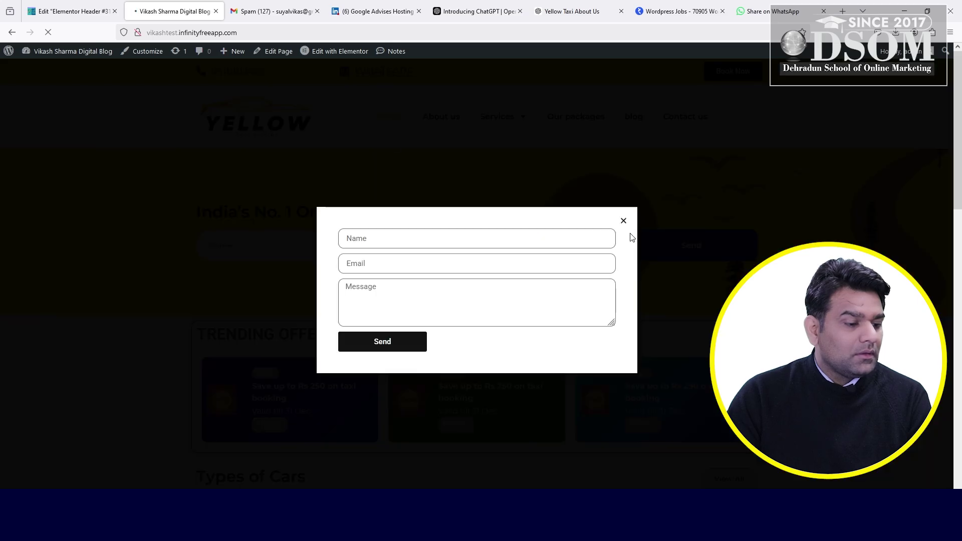
click(623, 220)
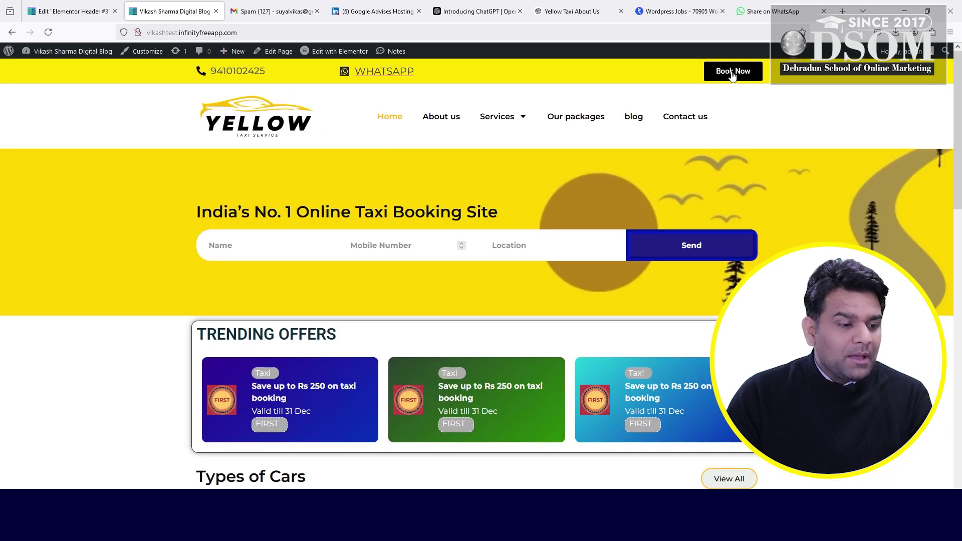
- Test the homepage's Book Now button by opening and closing its popup twice
click(732, 73)
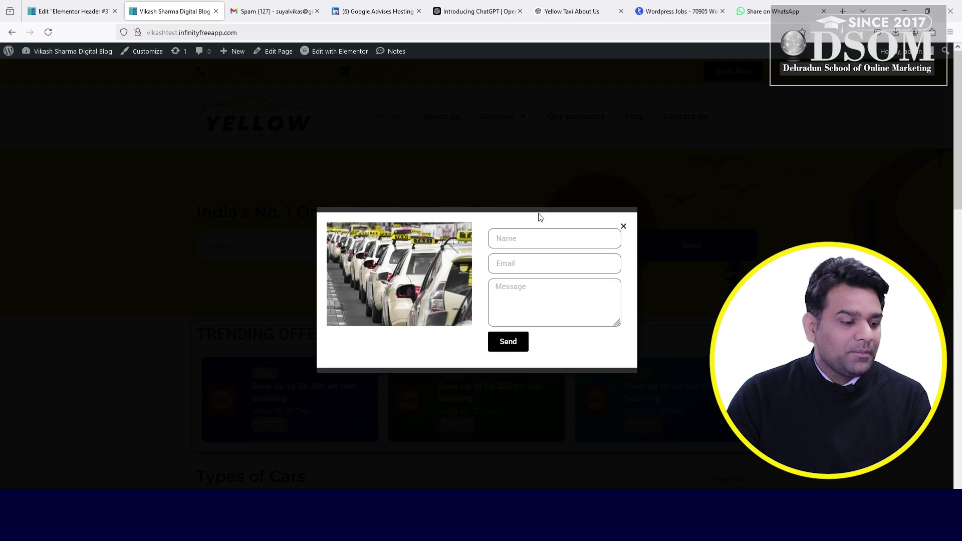
click(622, 227)
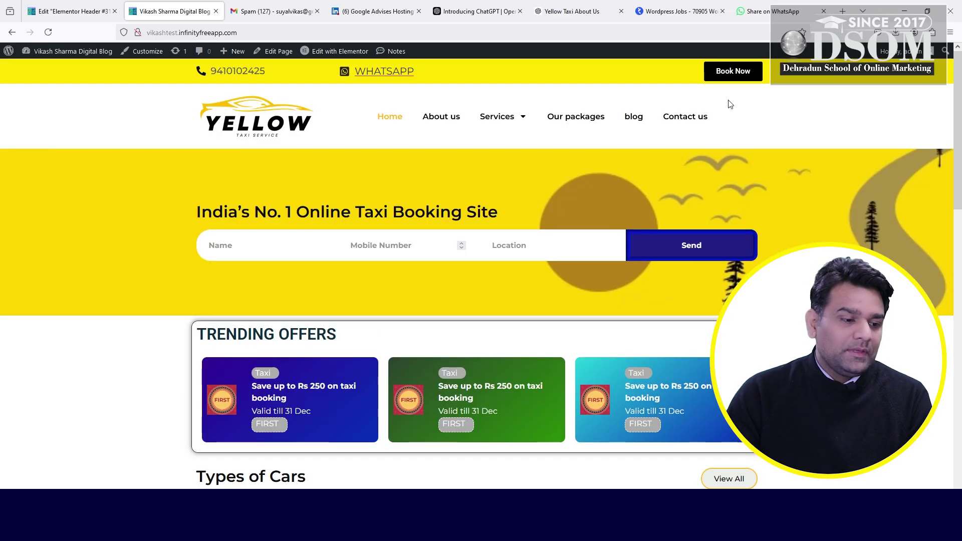
click(746, 72)
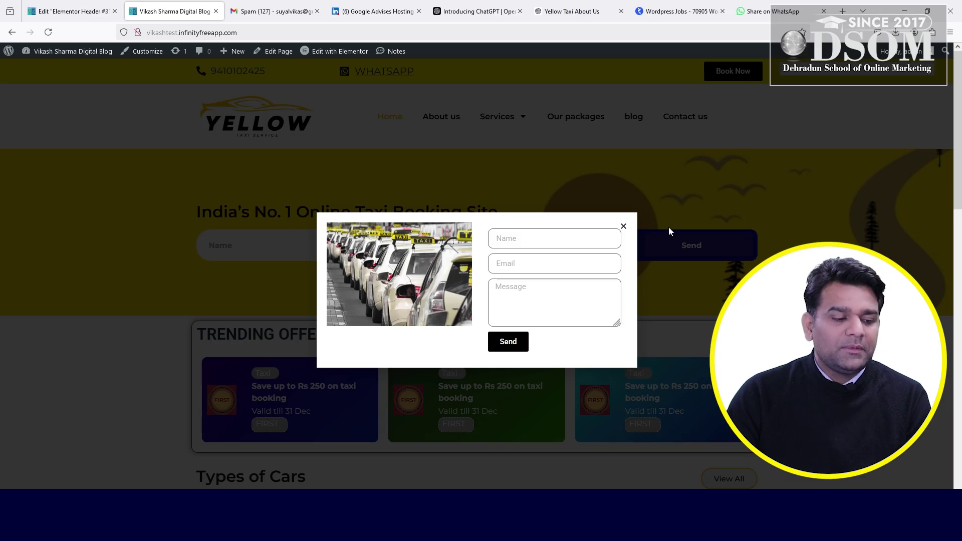
click(622, 227)
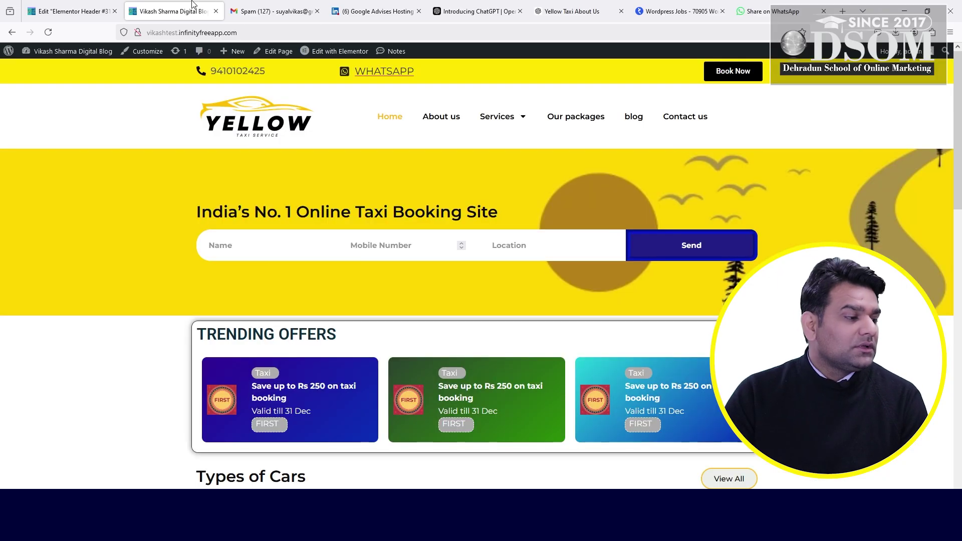
- Change the header's Book Now link to open the test template popup instead, and publish the header
click(85, 9)
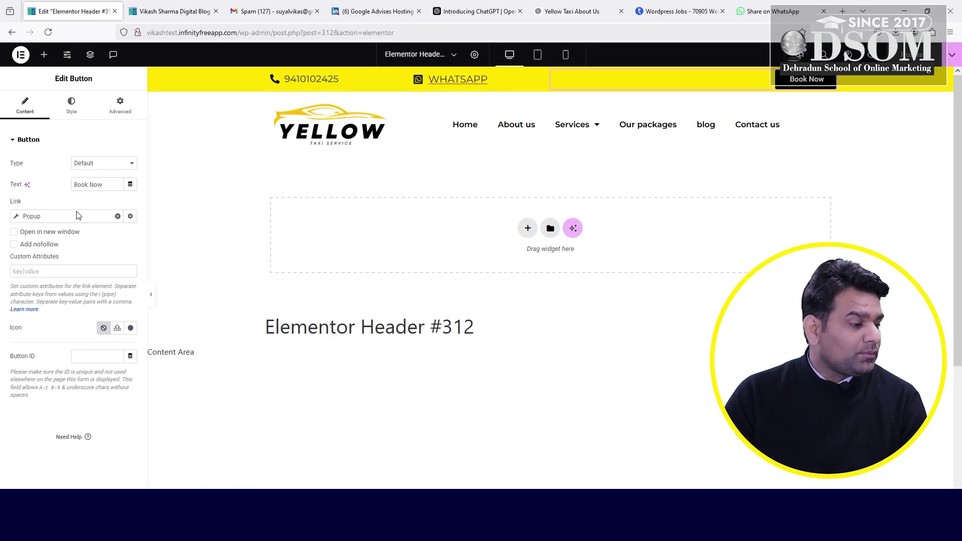
click(62, 219)
click(66, 298)
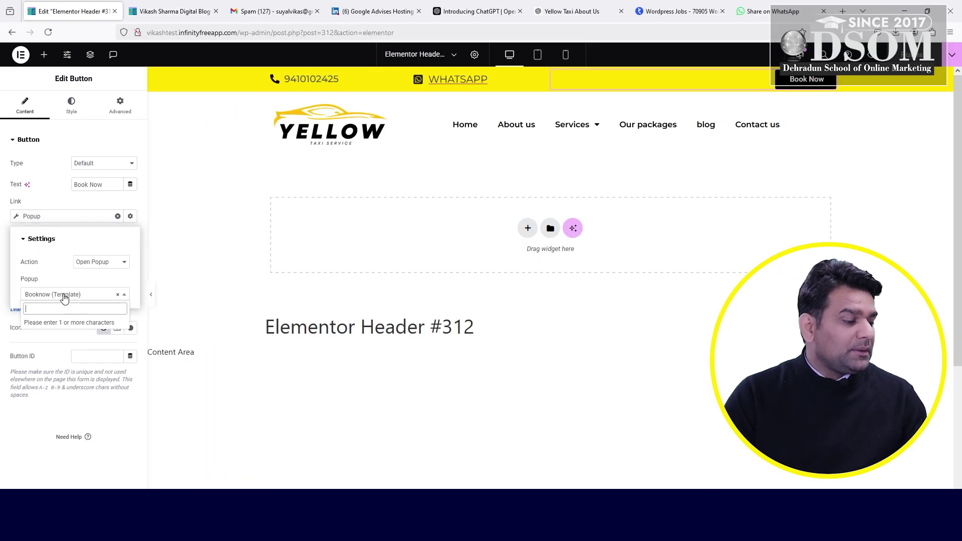
text(test)
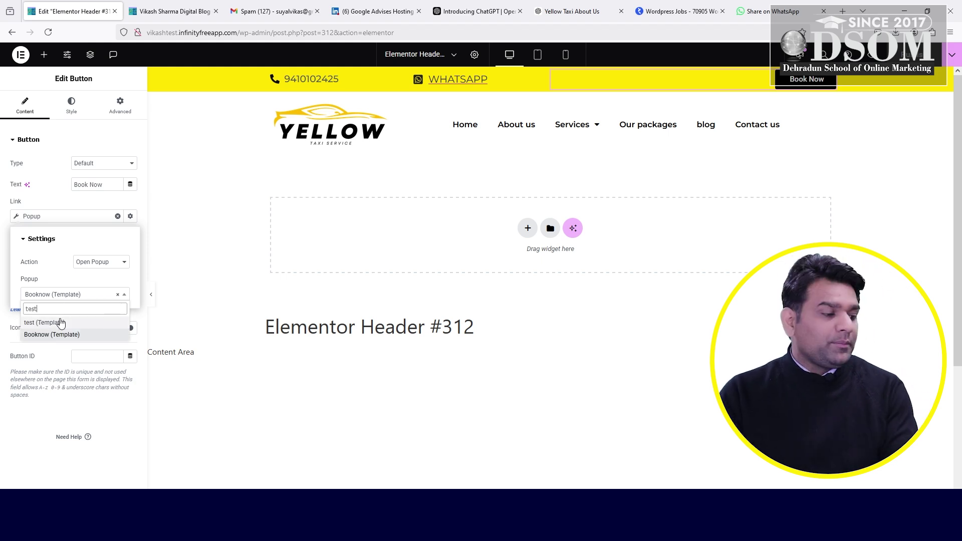
click(59, 323)
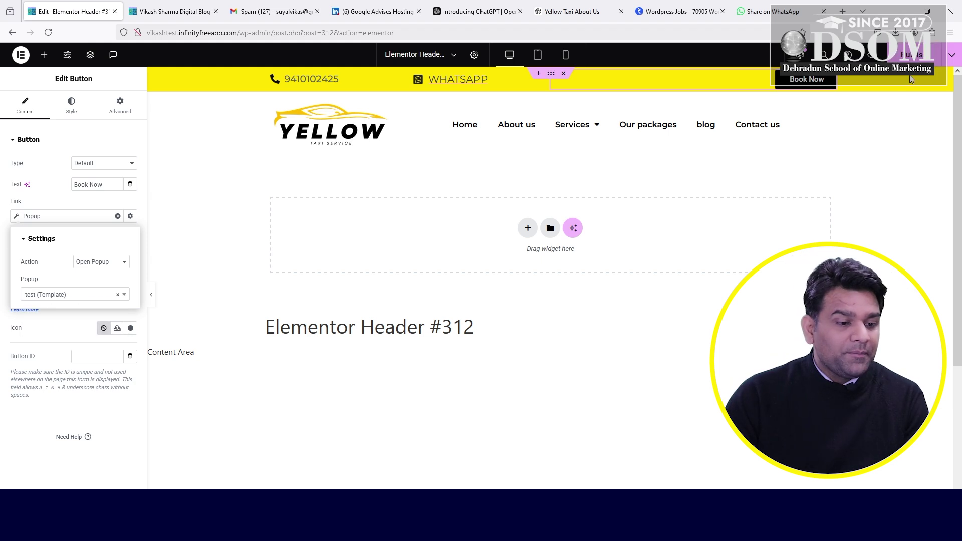
click(911, 55)
- Reload the live homepage and open the Book Now popup to check the newly linked template
click(209, 5)
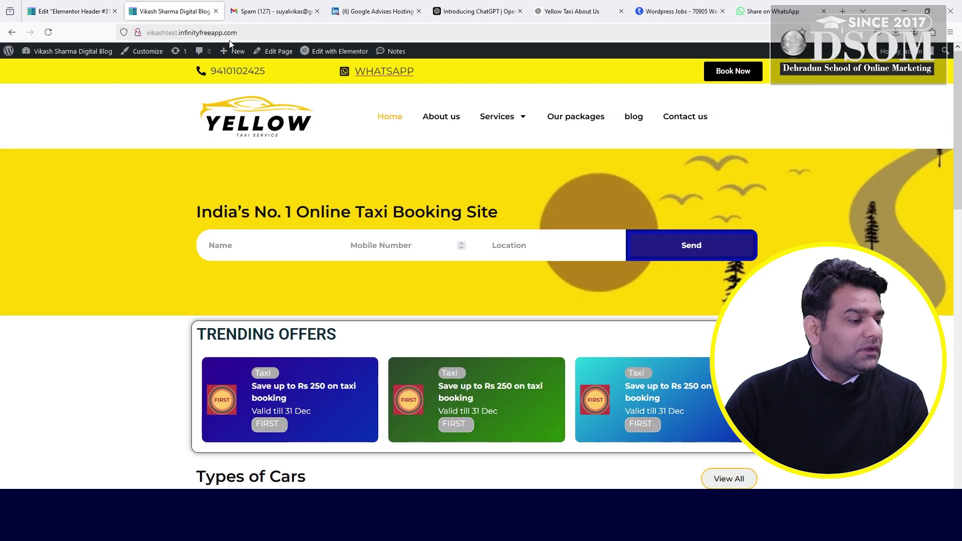
click(230, 38)
key(Return)
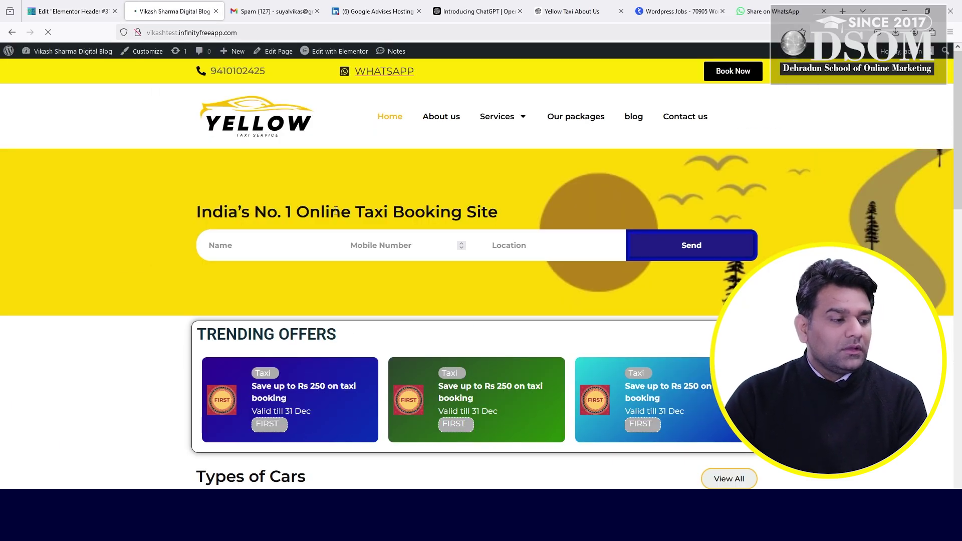
click(746, 74)
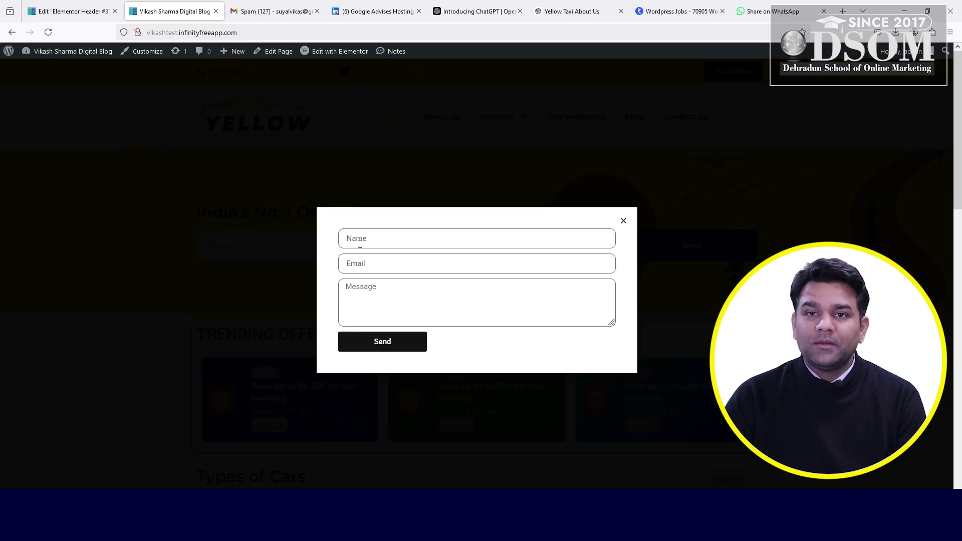